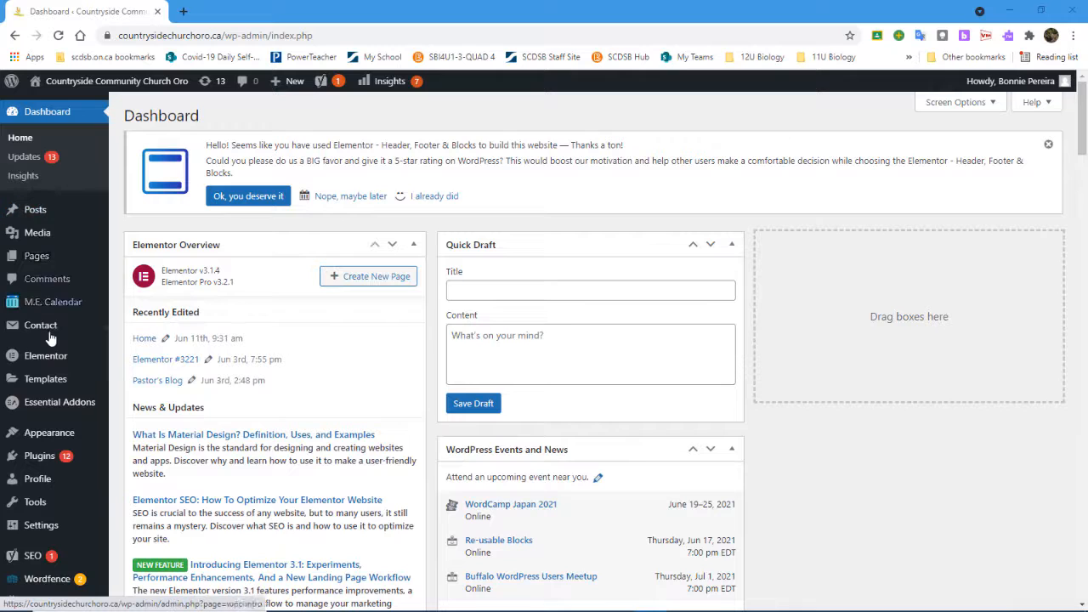
# Open the M.E. Calendar overview page and look through its announcements, statistics and upcoming events
pyautogui.moveTo(58, 310)
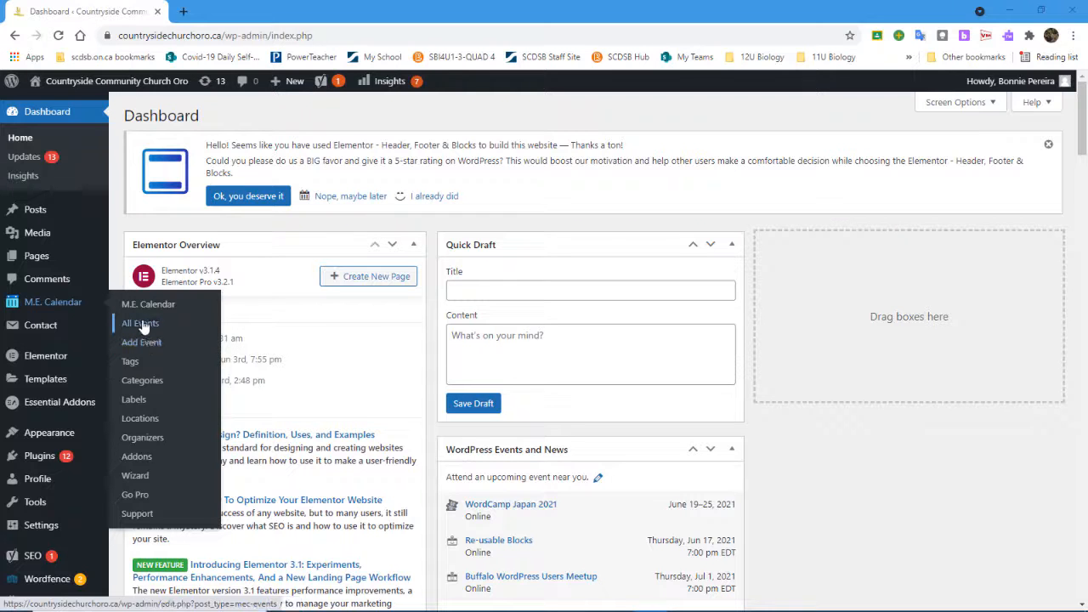
pyautogui.click(72, 309)
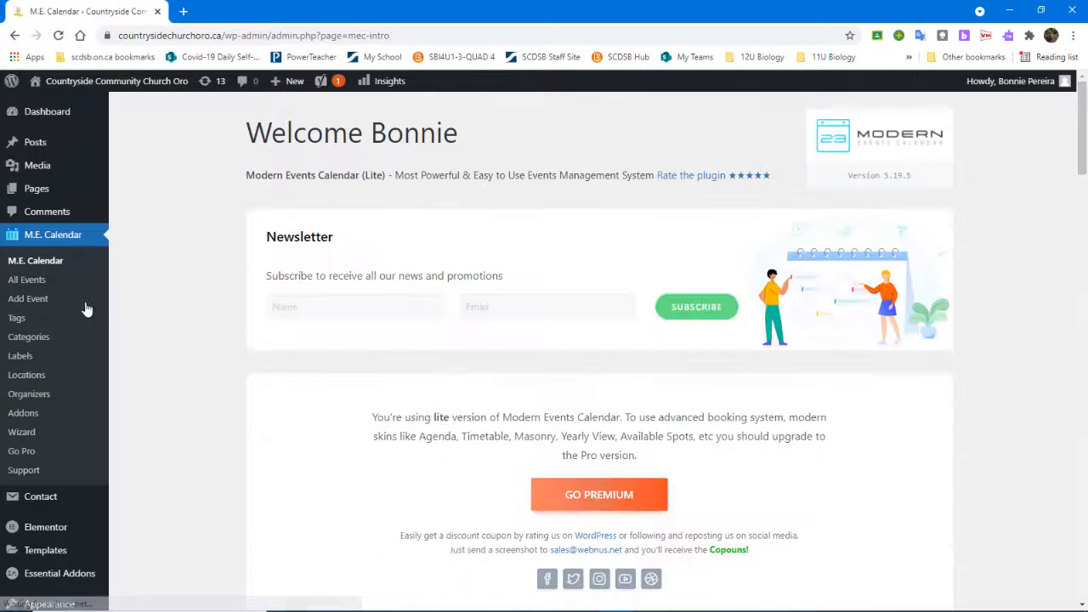
pyautogui.scroll(-9, 557, 287)
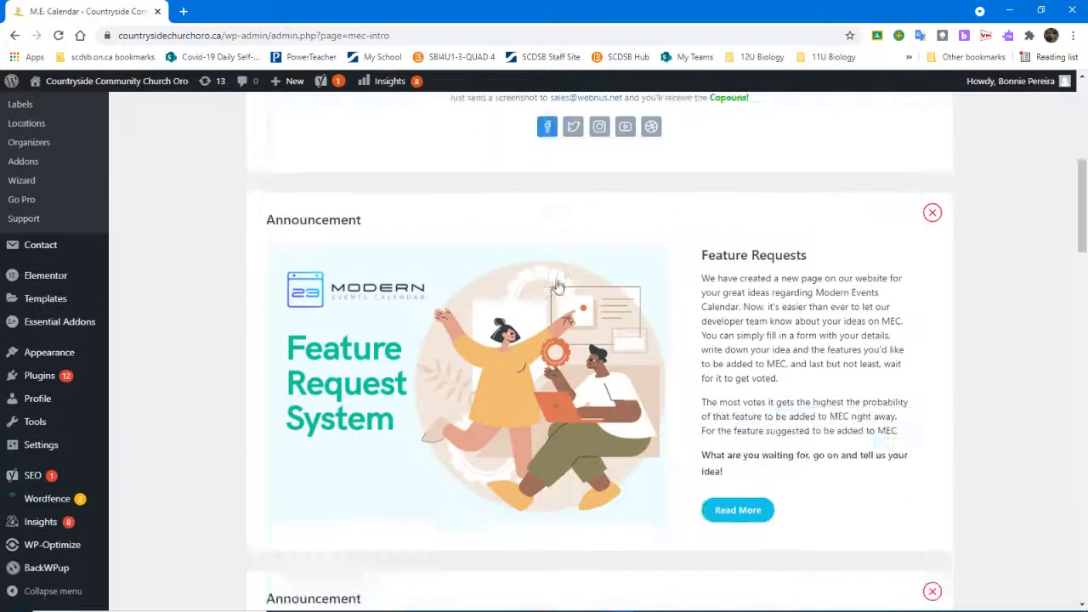
pyautogui.scroll(-15, 558, 286)
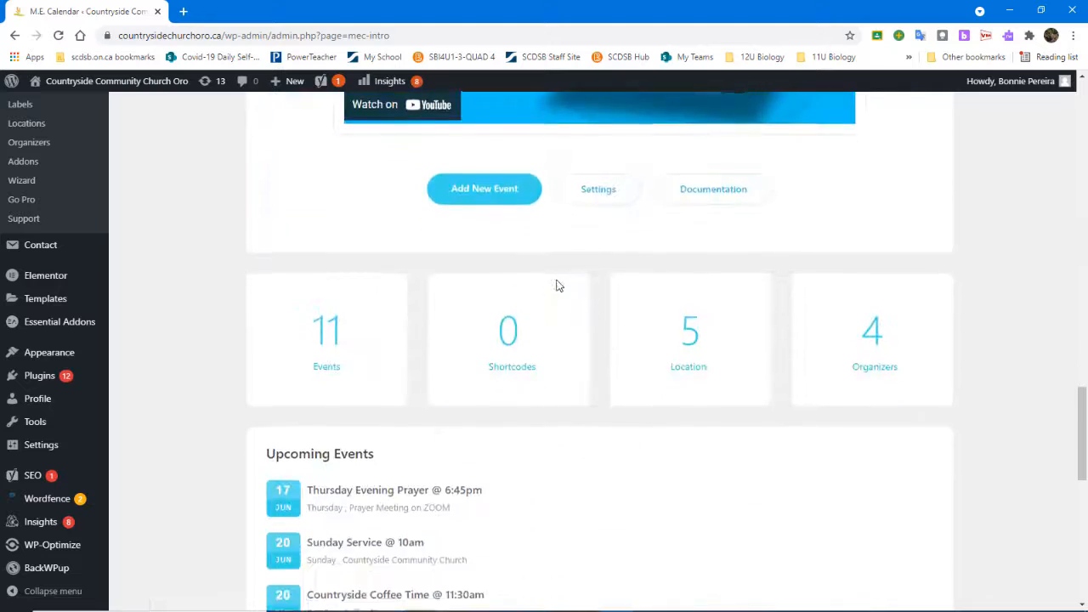
pyautogui.scroll(20, 557, 287)
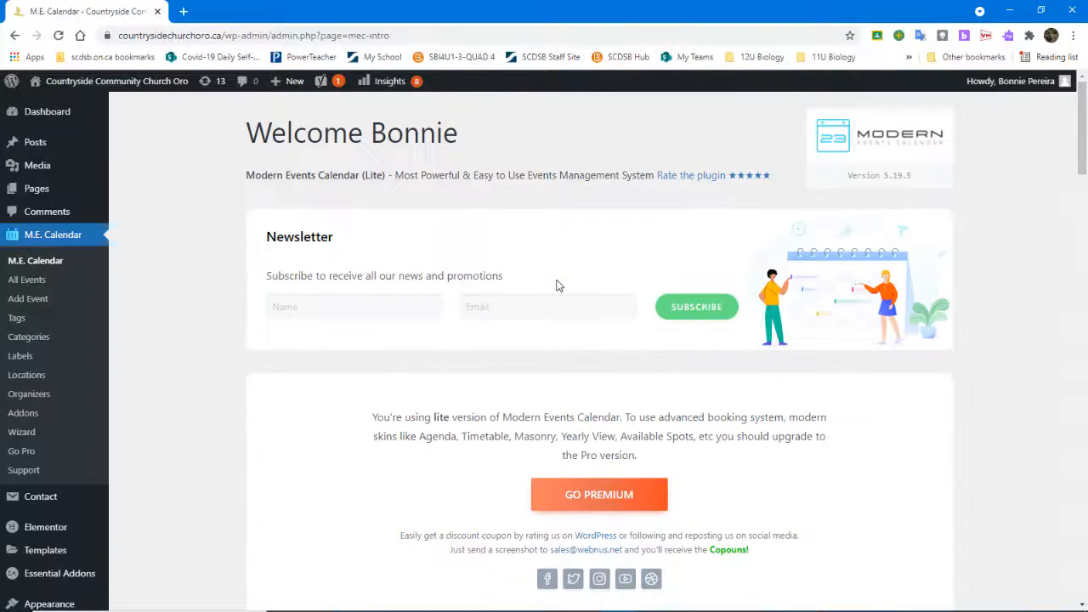
# Open the Tuesday Morning Prayer event for editing from the list of all calendar events
pyautogui.click(32, 281)
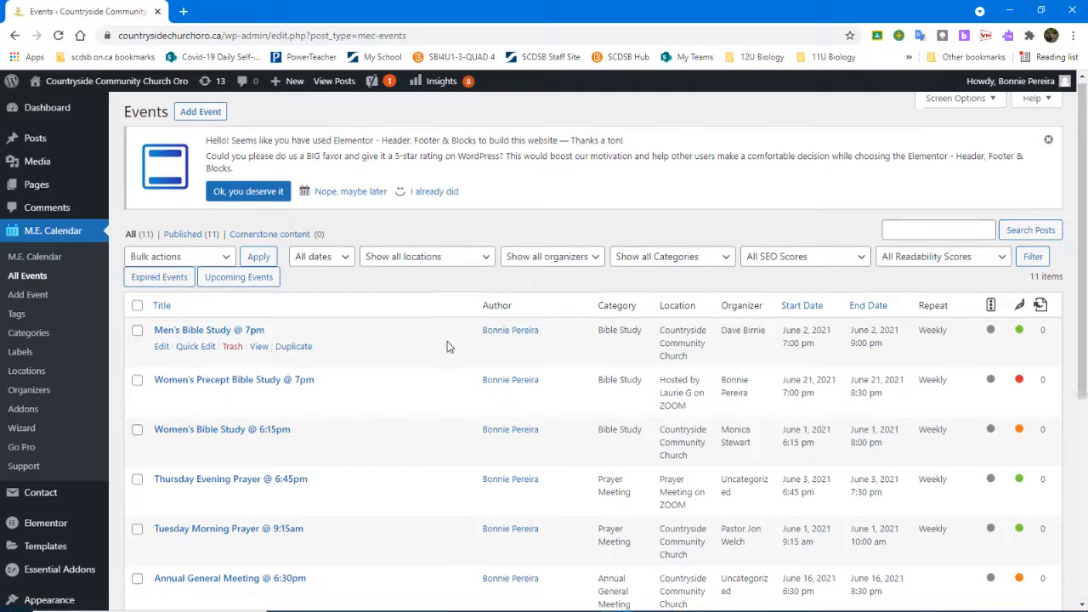
pyautogui.scroll(-3, 447, 341)
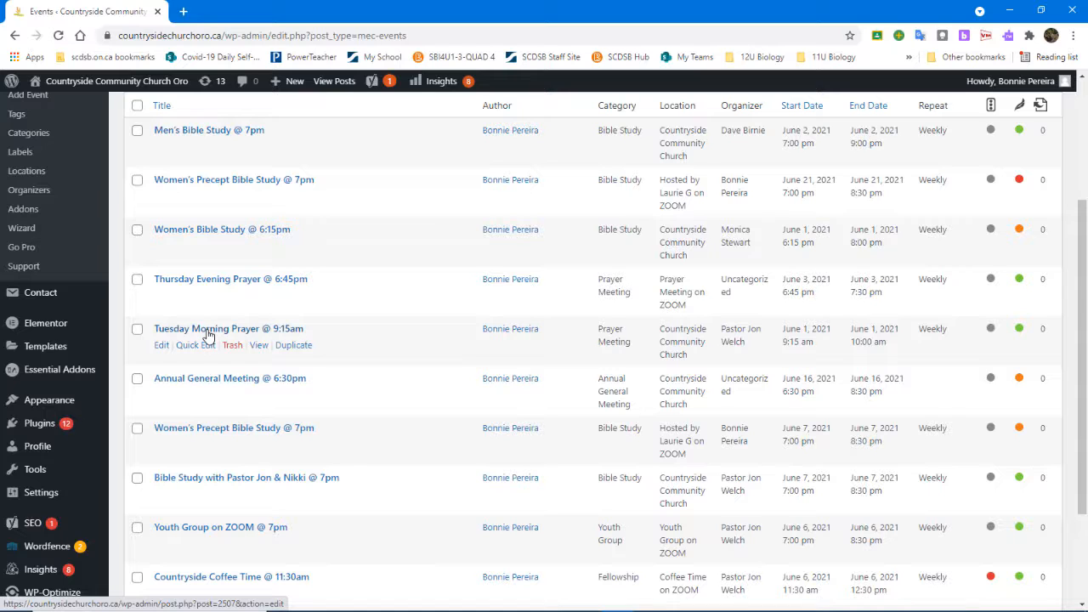
pyautogui.click(161, 346)
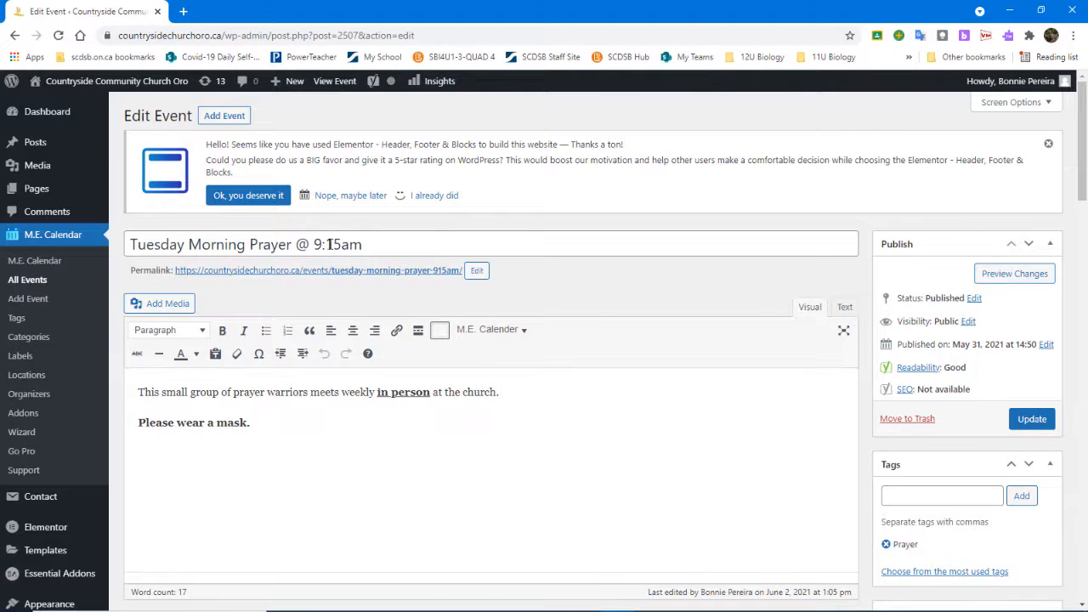
# Change the time in the event's title so it reads "Tuesday Morning Prayer @ 9:00am"
pyautogui.moveTo(324, 244); pyautogui.dragTo(340, 245)
pyautogui.write('00')
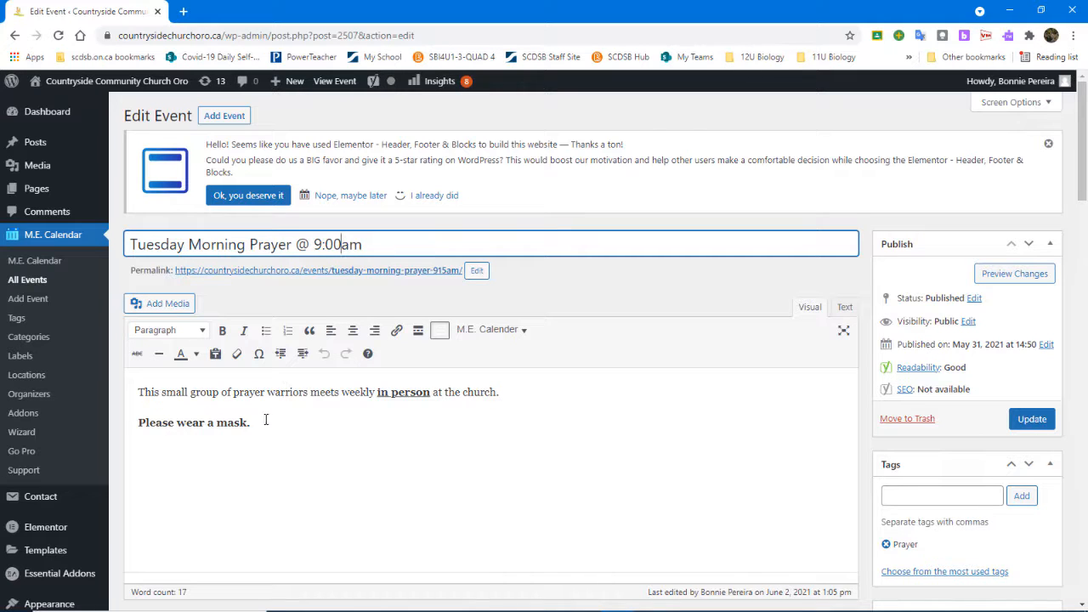
pyautogui.click(335, 418)
# Set the event's start time to 9:00 AM in its date and time details
pyautogui.scroll(-5, 408, 427)
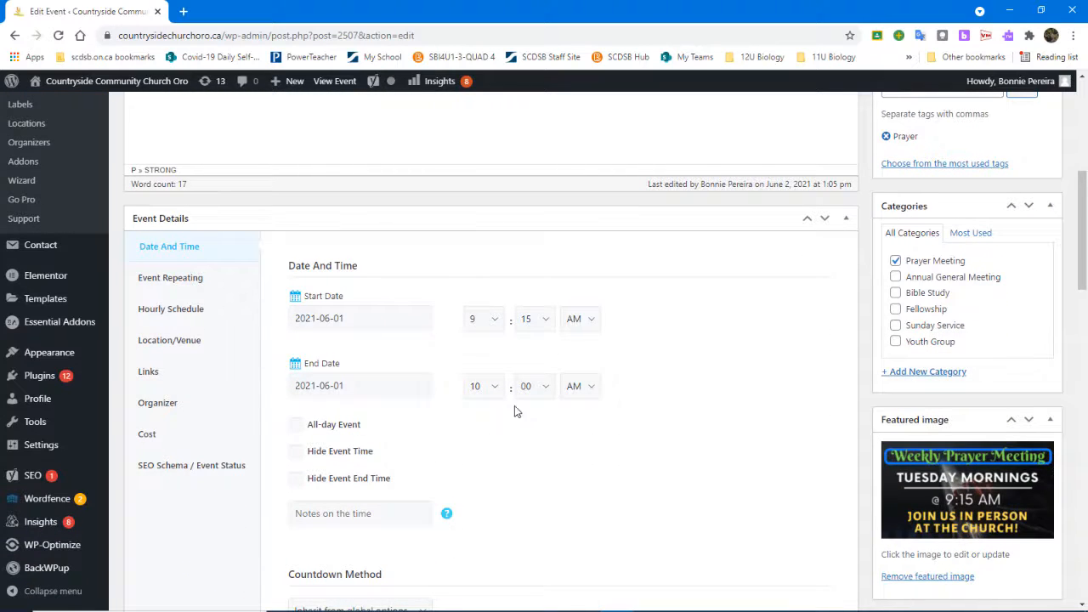
pyautogui.click(529, 322)
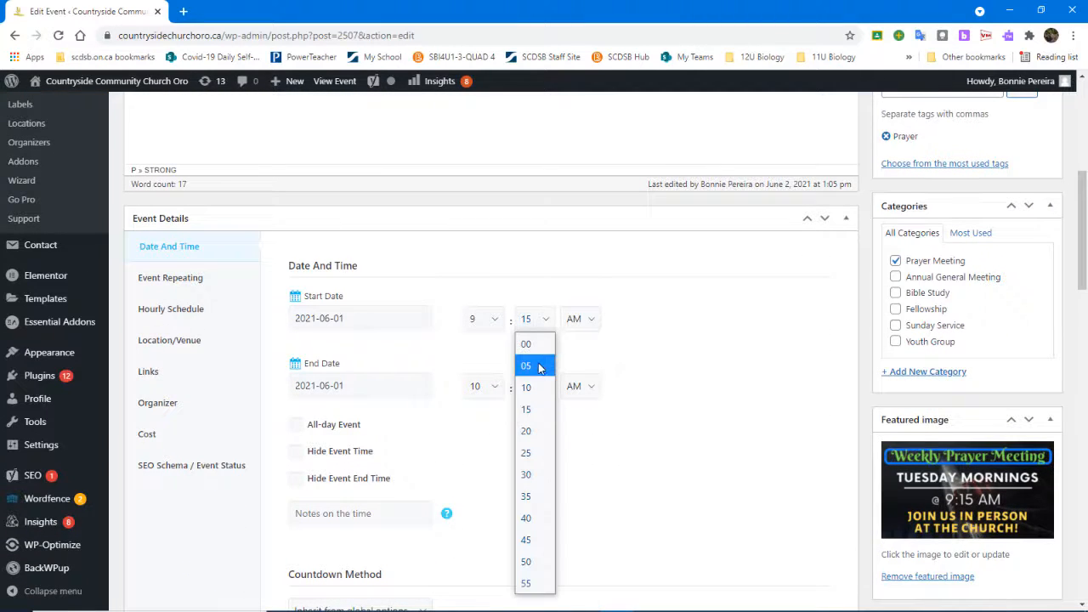
pyautogui.click(542, 346)
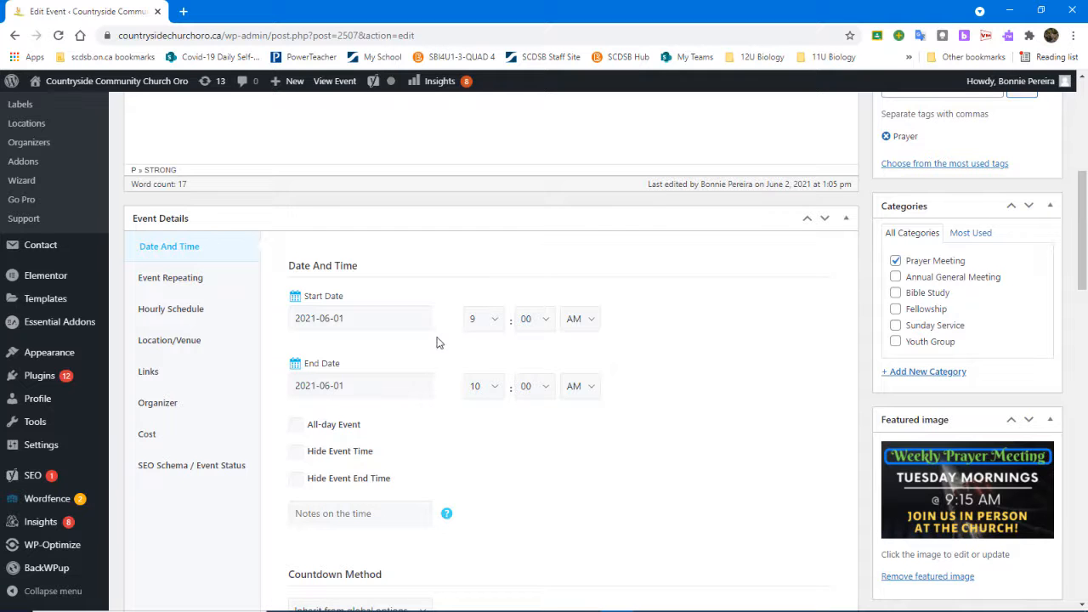
pyautogui.scroll(-2, 442, 400)
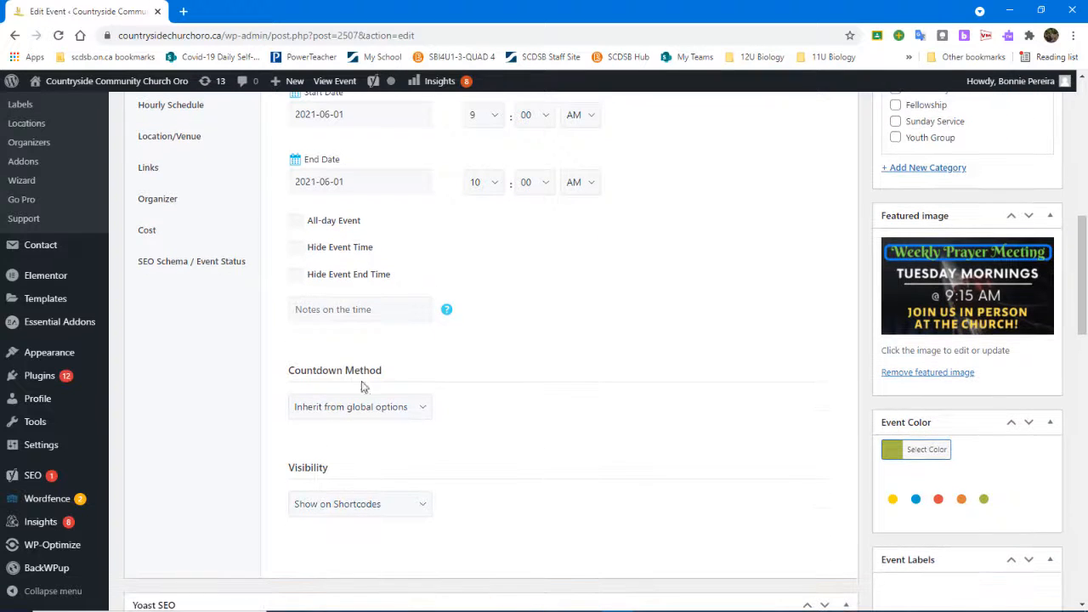
pyautogui.scroll(2, 361, 387)
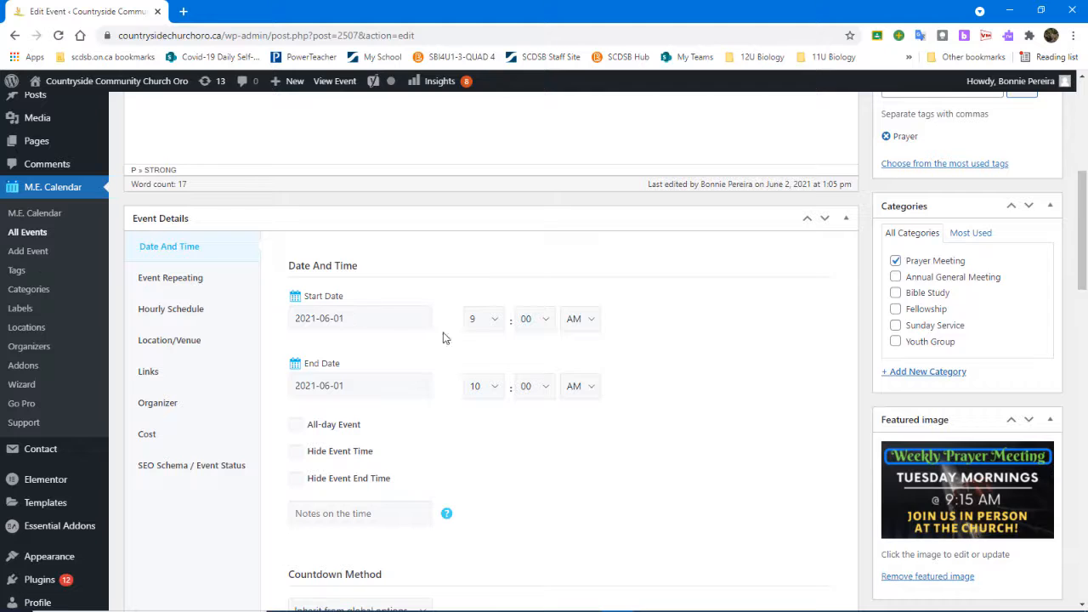
# Review the event's repeat settings, switching recurrence off and back on, reselecting Weekly and checking the end options
pyautogui.click(191, 284)
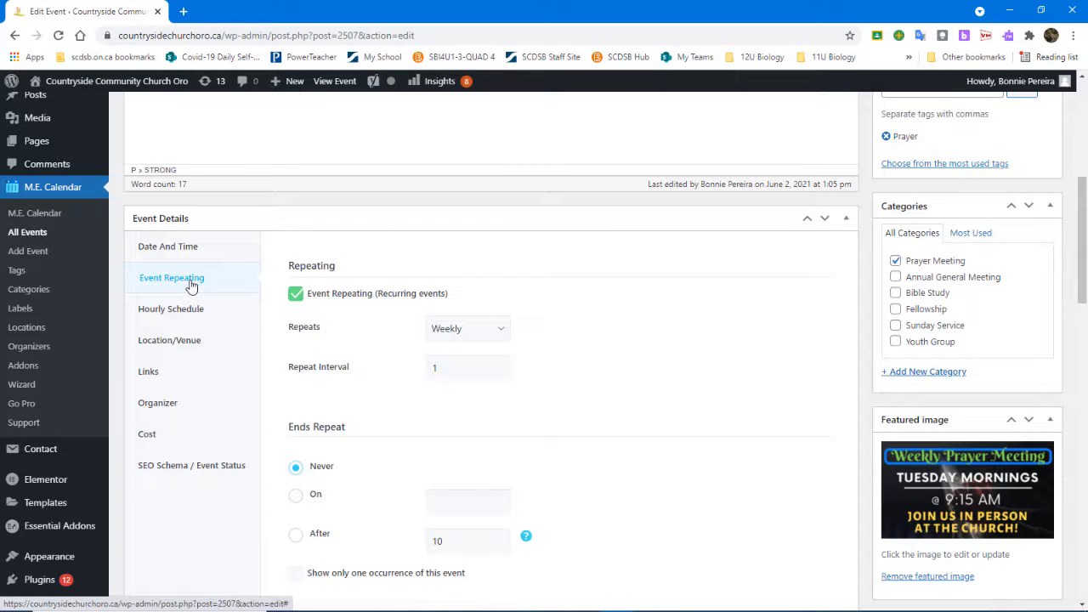
pyautogui.click(297, 295)
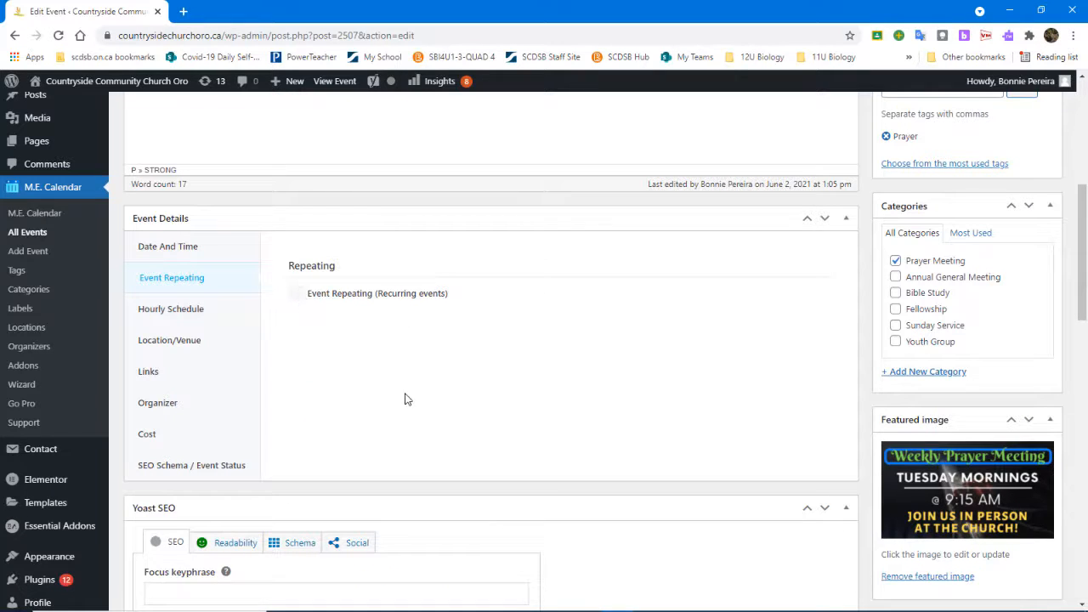
pyautogui.click(295, 294)
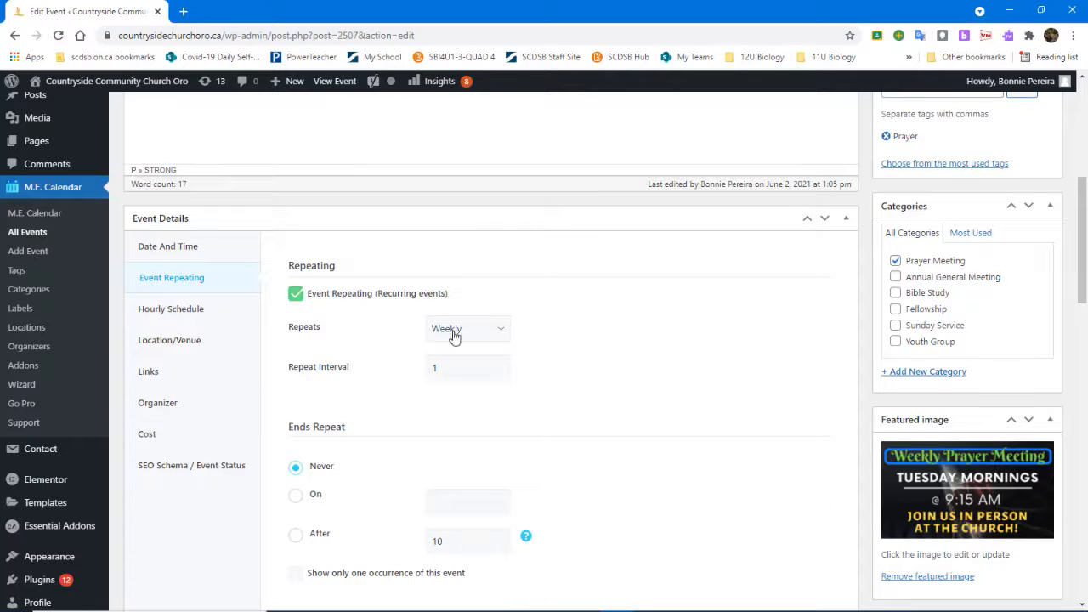
pyautogui.click(500, 335)
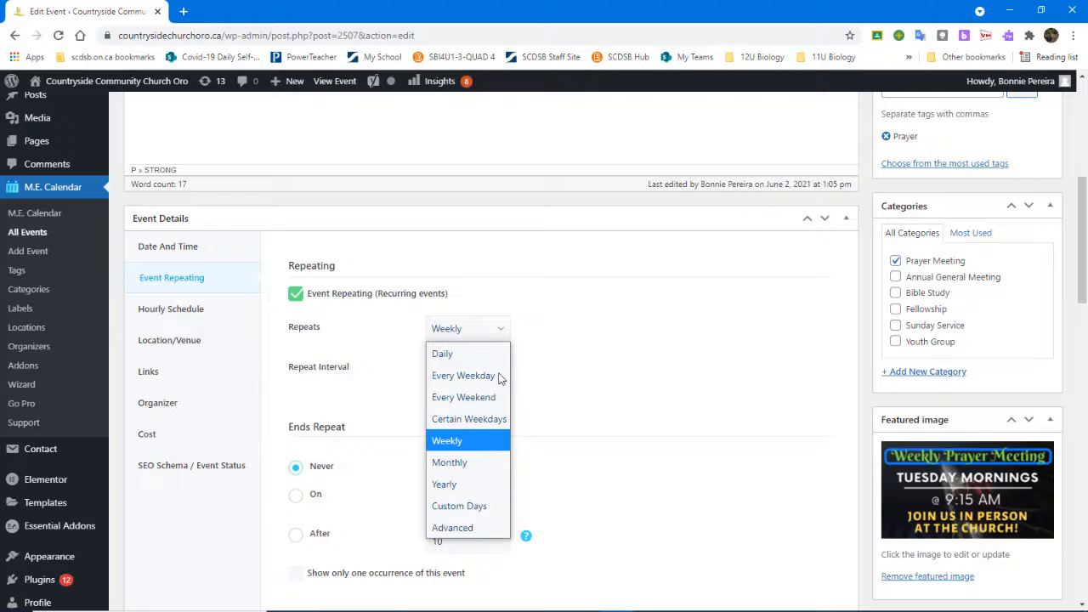
pyautogui.click(480, 443)
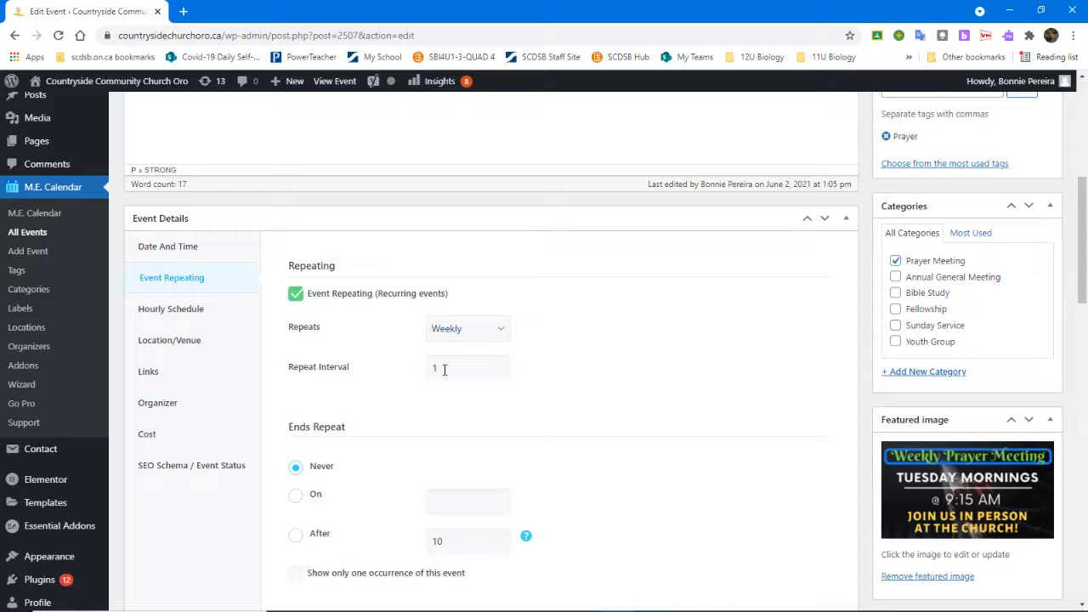
pyautogui.scroll(-2, 387, 396)
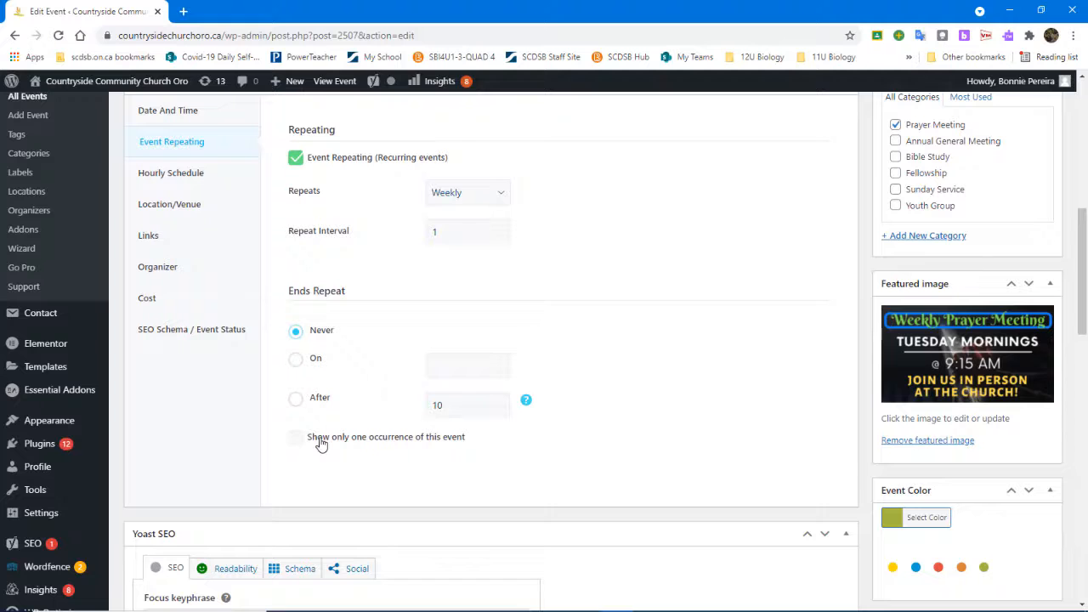
pyautogui.scroll(3, 361, 384)
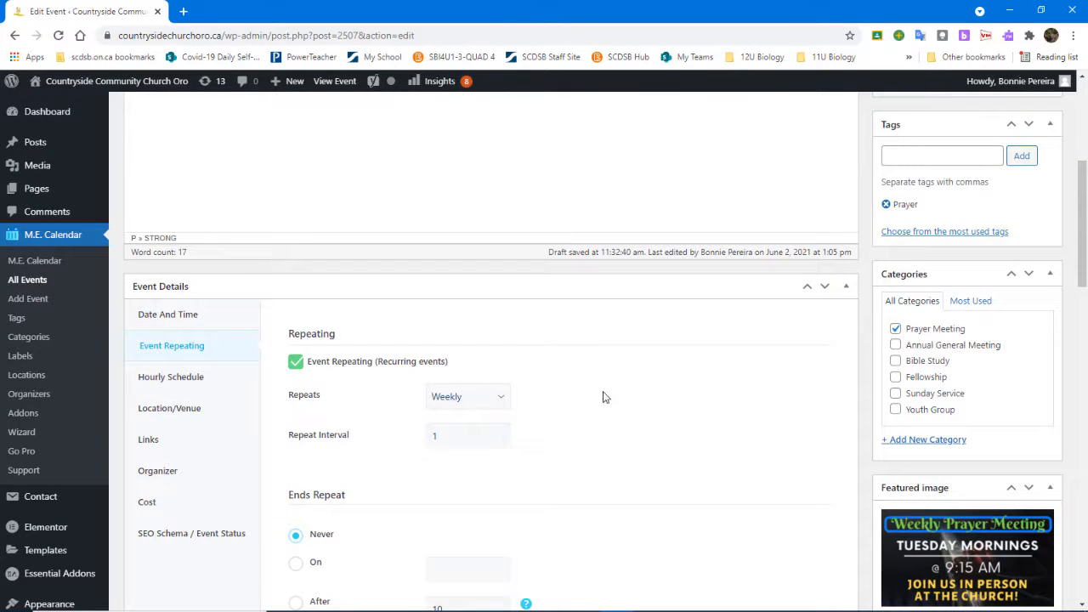
# Change the event's slug in the Yoast SEO settings to "tuesday-morning-prayer-9am"
pyautogui.scroll(-5, 544, 400)
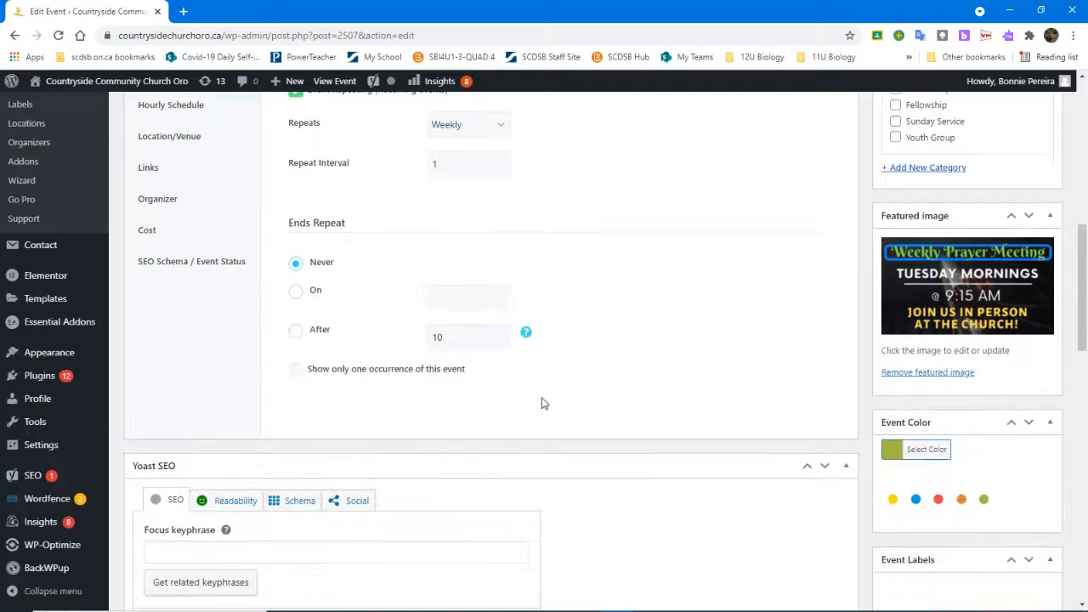
pyautogui.scroll(-2, 544, 403)
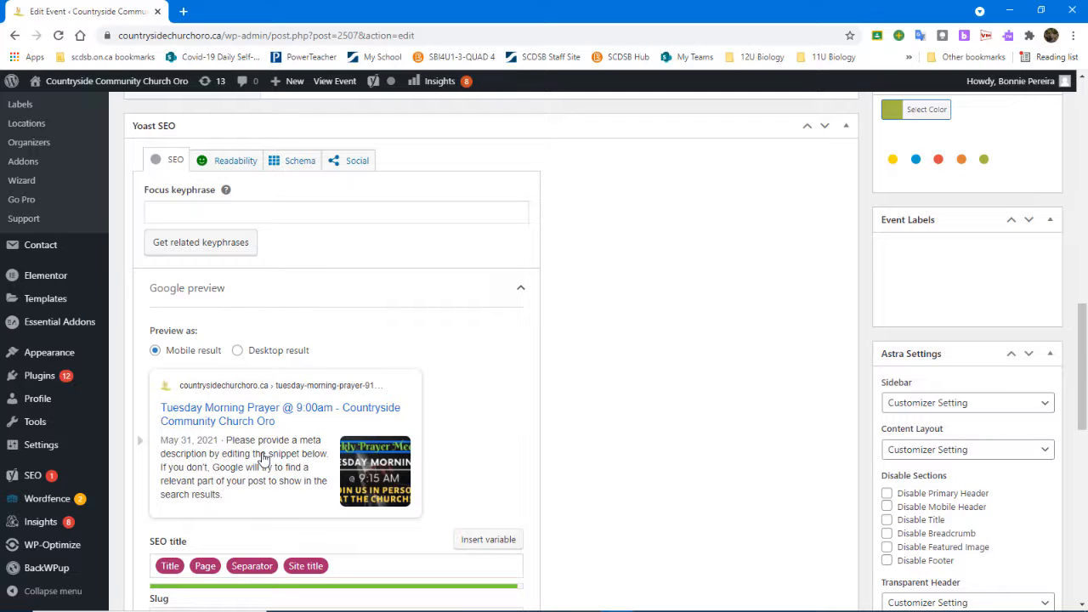
pyautogui.scroll(-2, 315, 425)
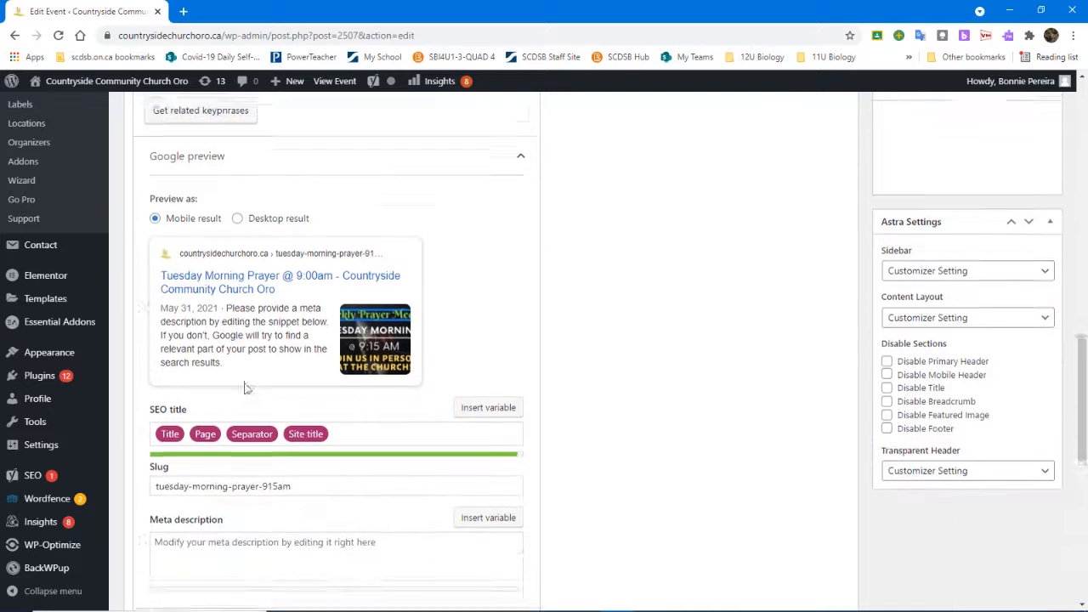
pyautogui.scroll(-1, 315, 425)
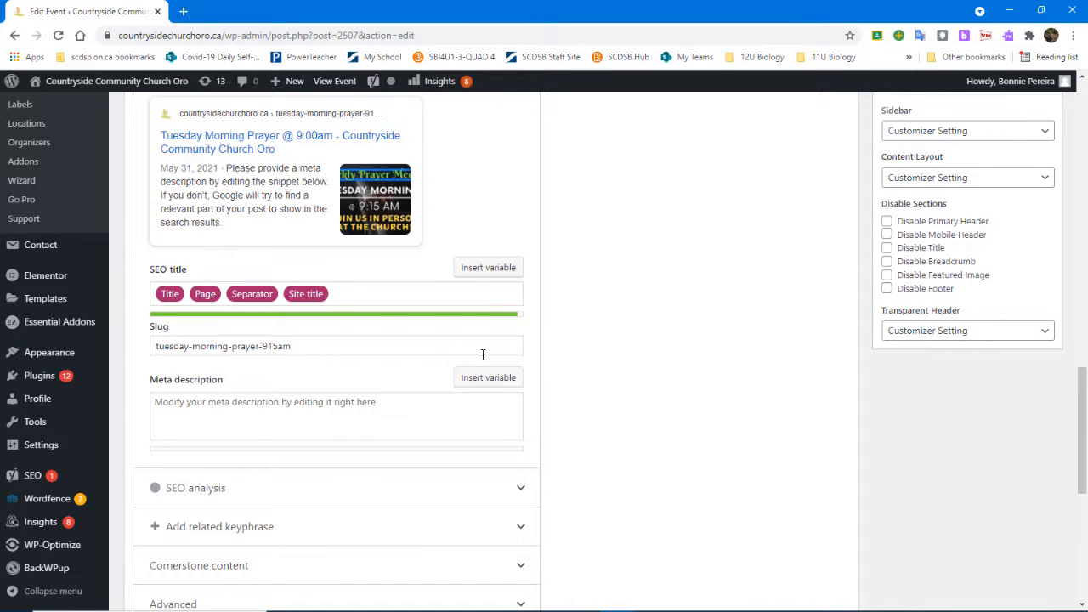
pyautogui.scroll(15, 482, 354)
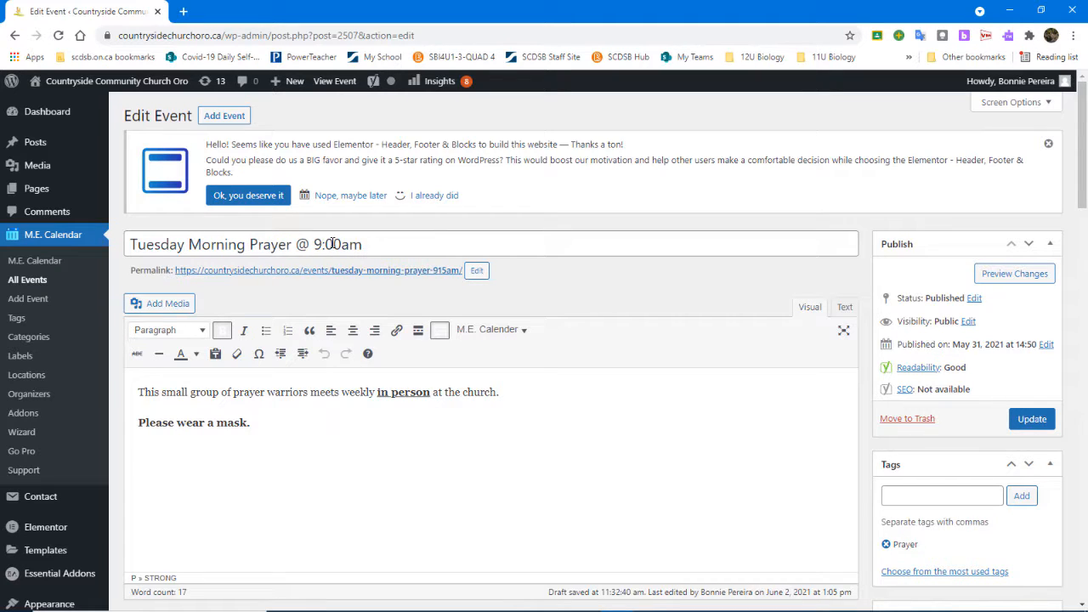
pyautogui.scroll(-15, 314, 349)
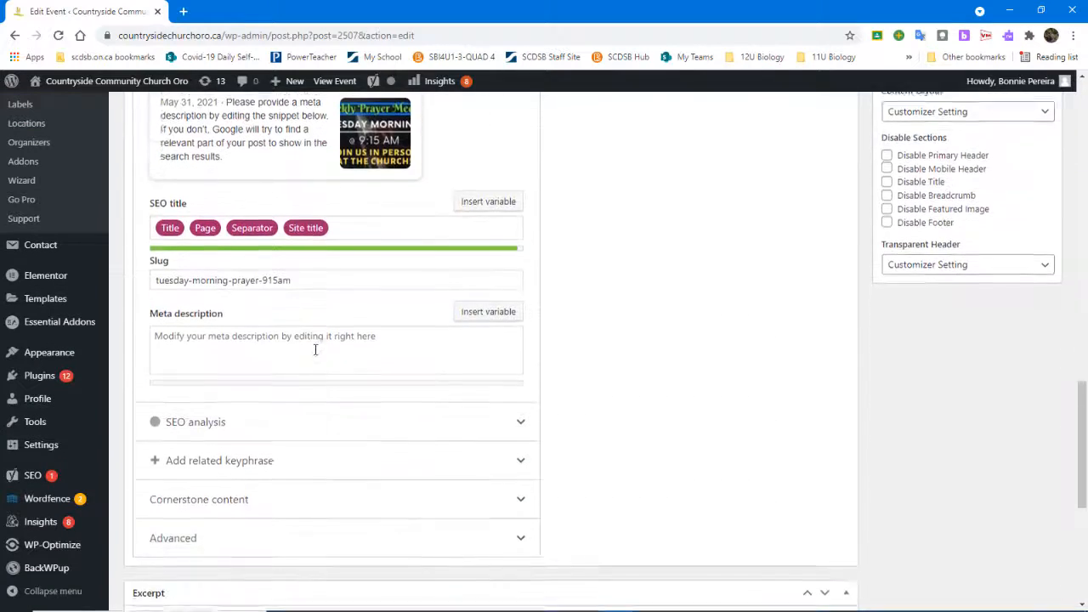
pyautogui.scroll(-2, 314, 349)
pyautogui.scroll(2, 313, 357)
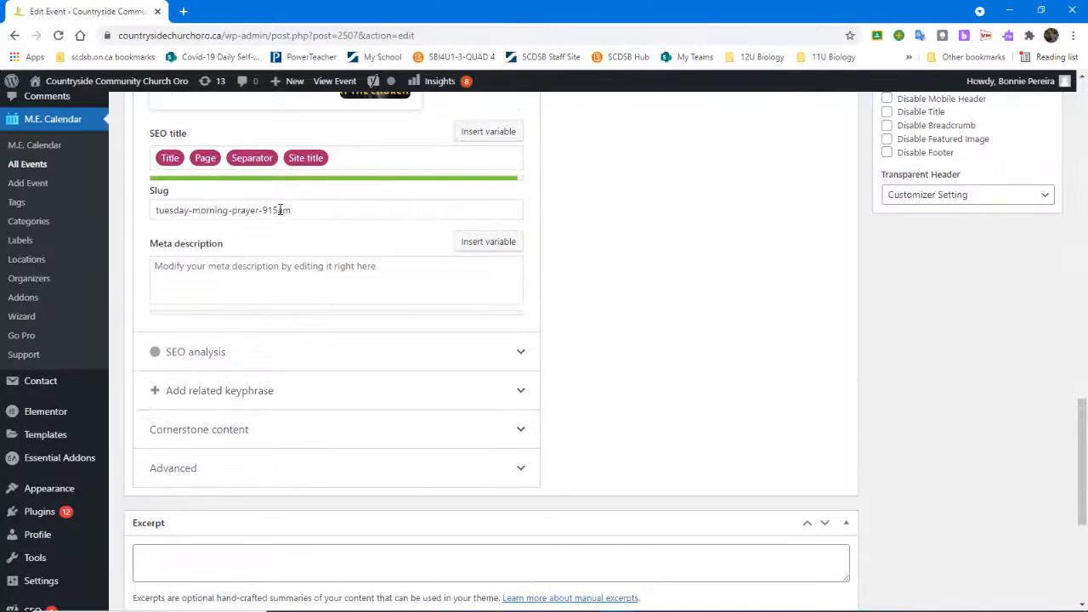
pyautogui.click(280, 210)
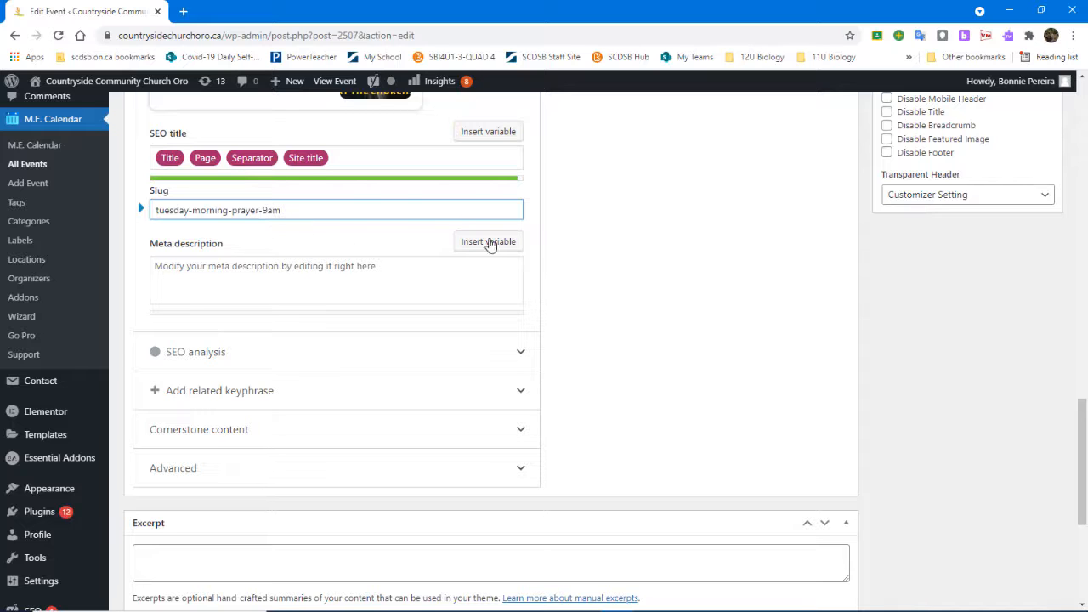
pyautogui.scroll(3, 324, 417)
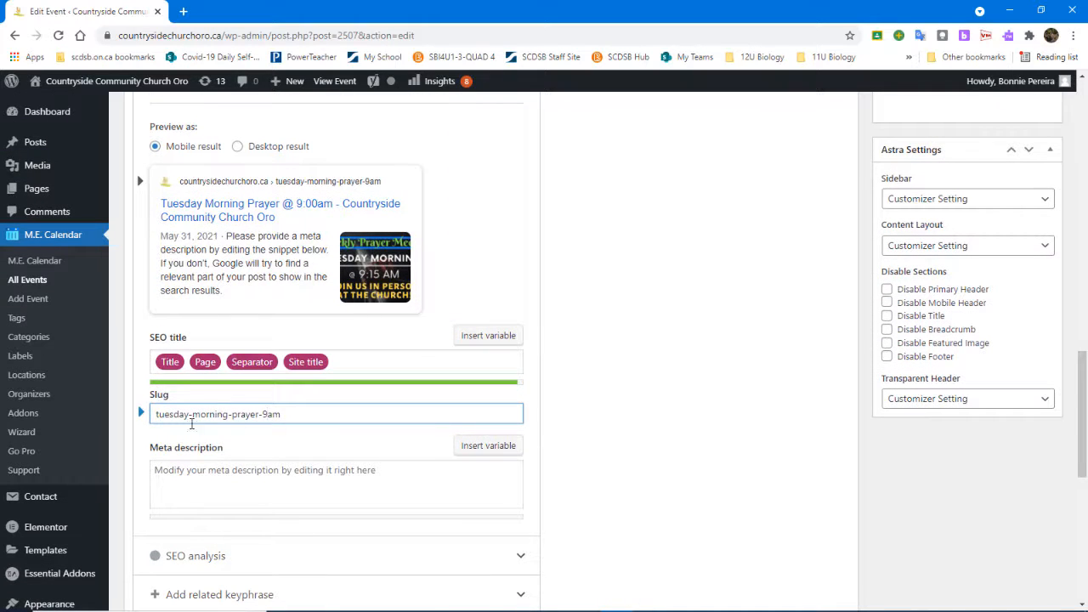
# Check the event's title, permalink, publish details, tags, categories and featured image
pyautogui.scroll(5, 596, 388)
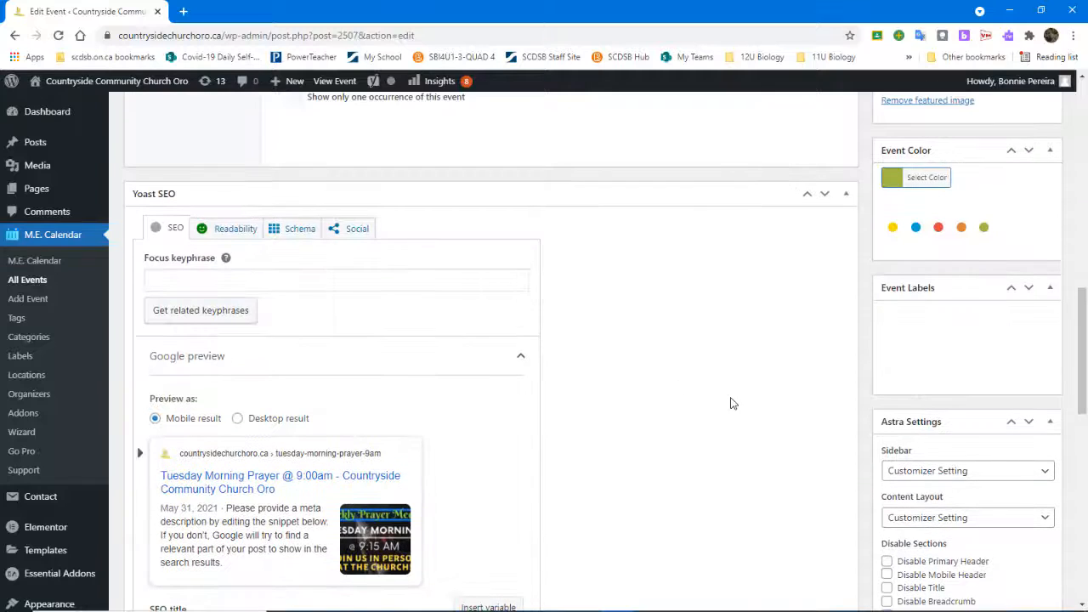
pyautogui.scroll(5, 783, 393)
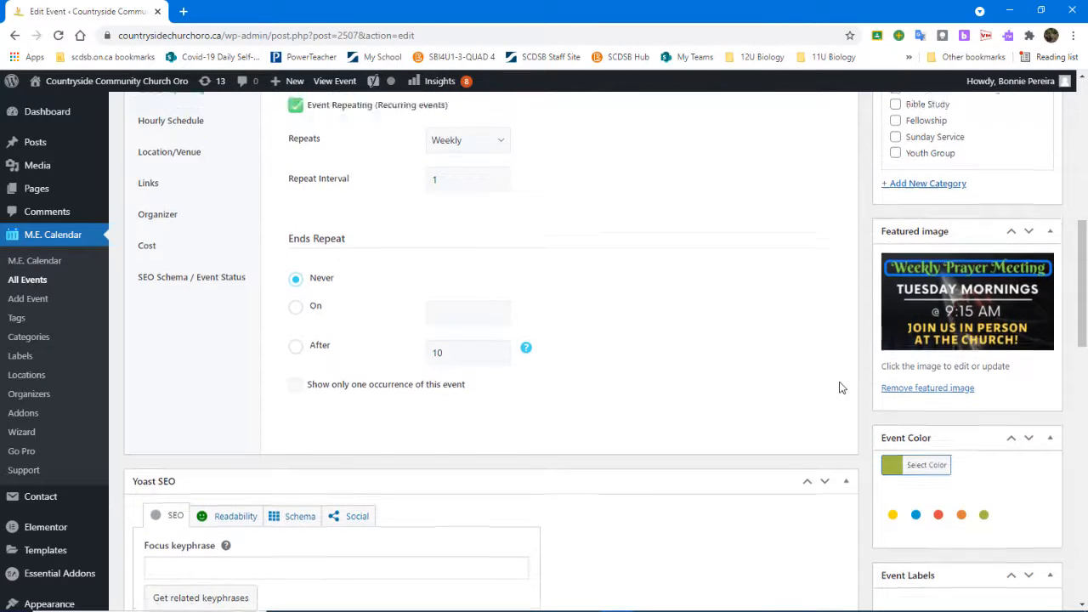
pyautogui.scroll(4, 840, 387)
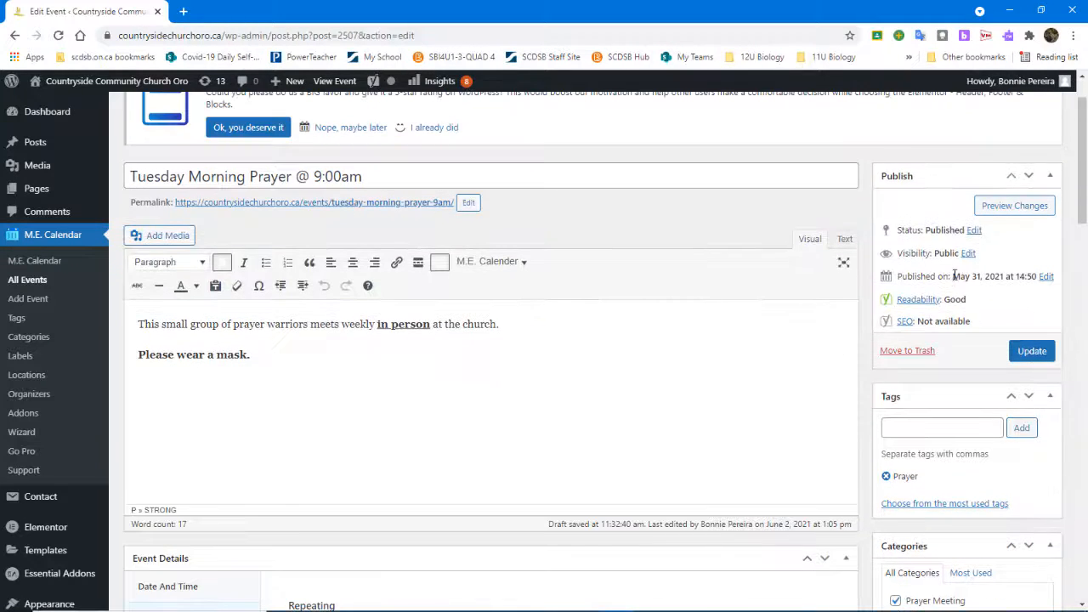
pyautogui.scroll(-2, 977, 357)
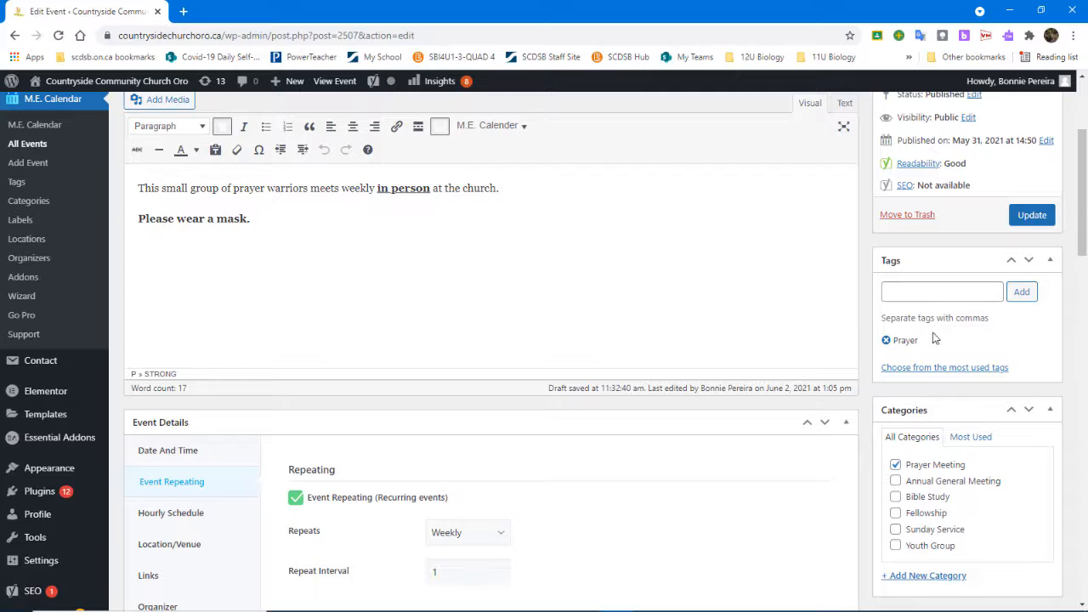
pyautogui.scroll(-3, 930, 295)
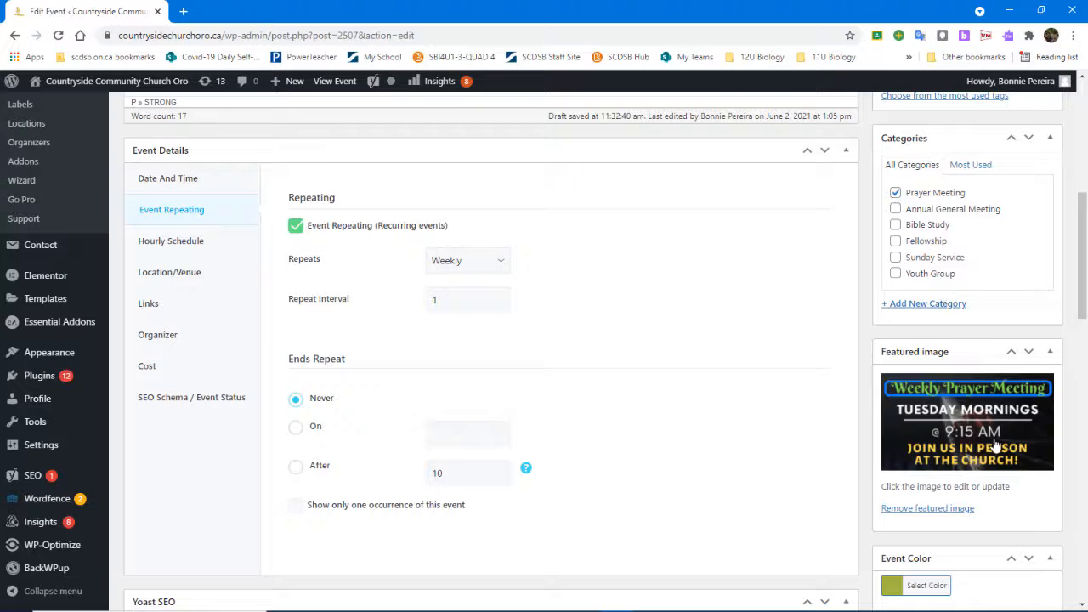
# Switch to Canva and open the existing Announce-1280x720 design
pyautogui.scroll(-2, 990, 446)
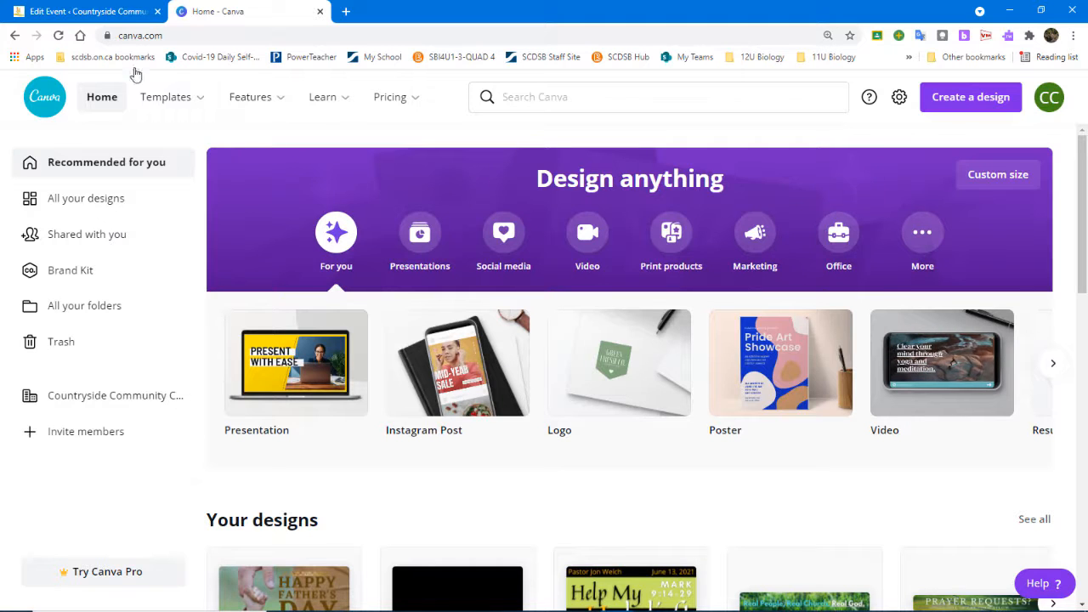
pyautogui.moveTo(246, 97)
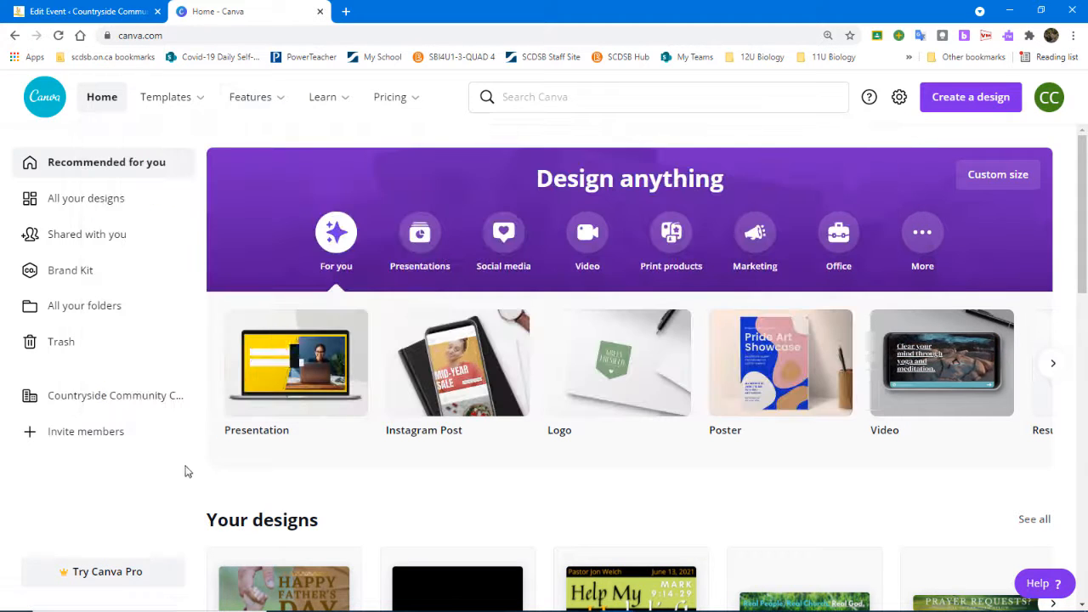
pyautogui.scroll(-3, 478, 497)
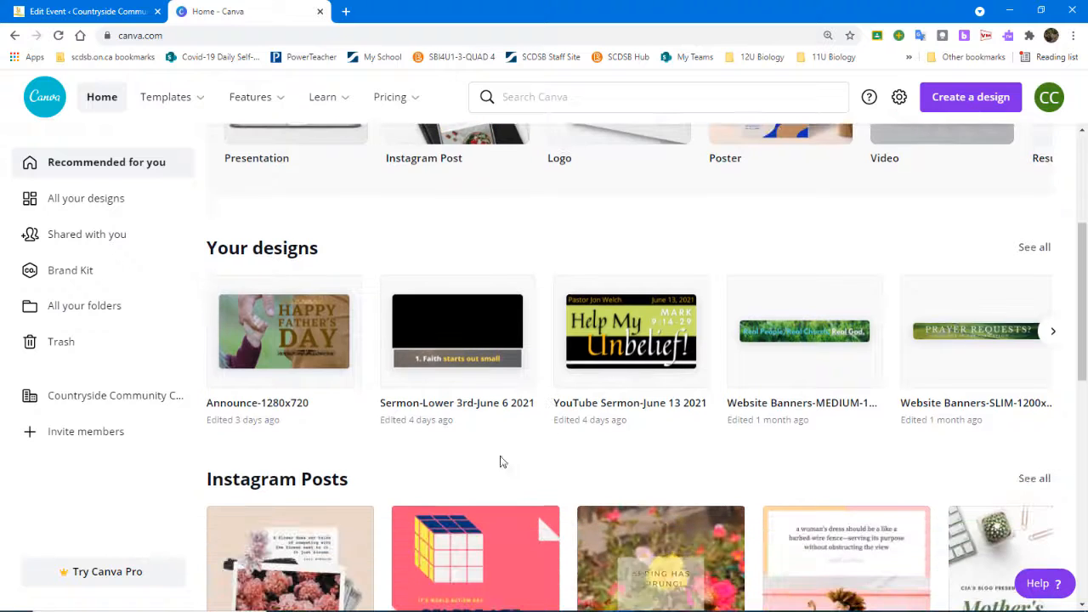
pyautogui.click(306, 357)
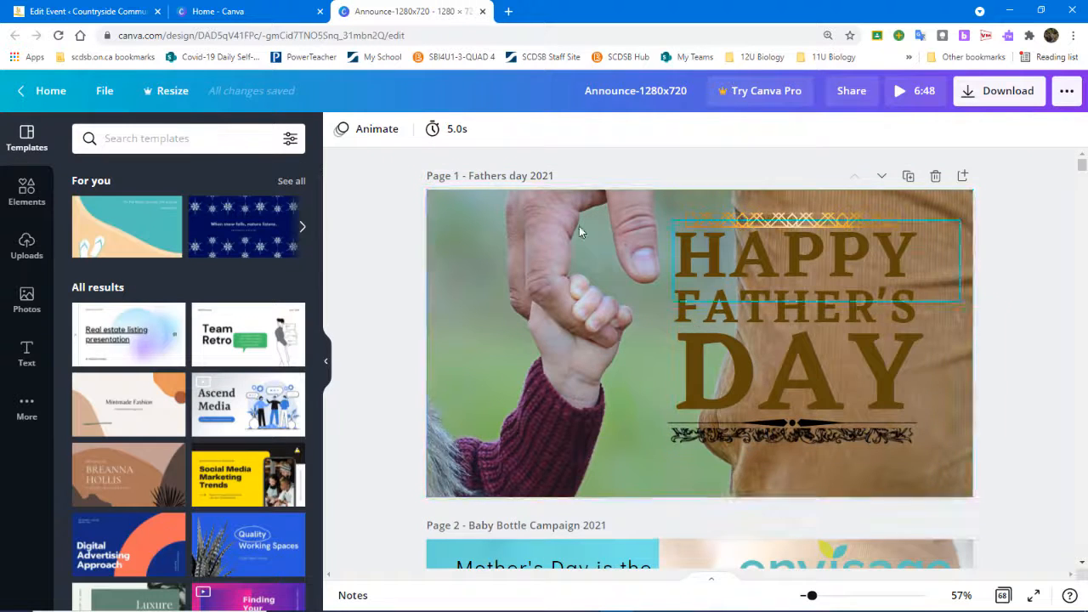
# Locate the Weekly Prayer - animated page in the design's page overview and go to page 14 for editing
pyautogui.scroll(-5, 572, 332)
pyautogui.scroll(3, 574, 334)
pyautogui.scroll(3, 574, 334)
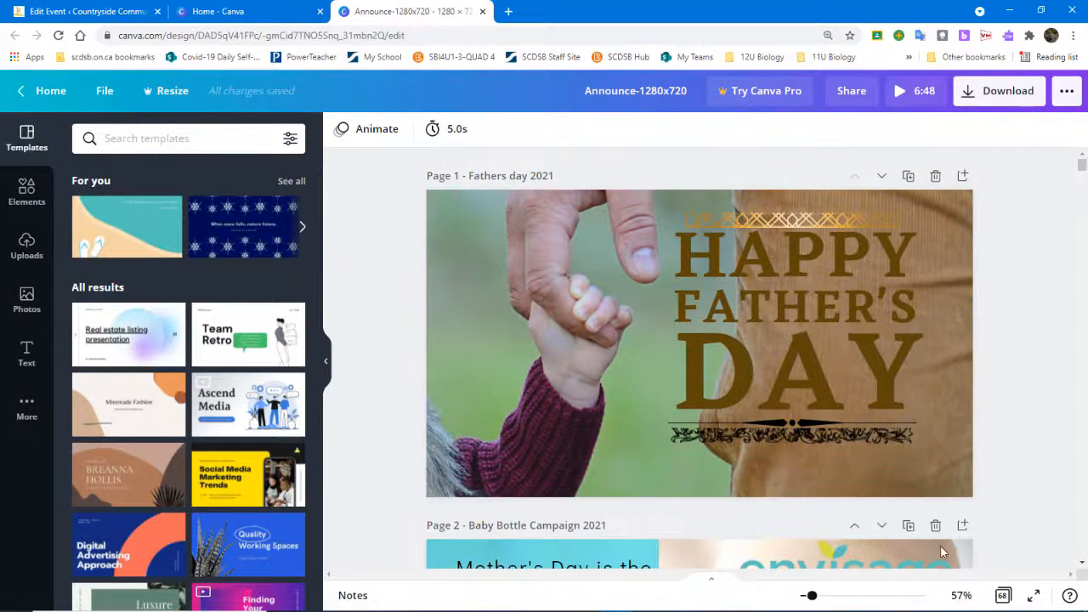
pyautogui.click(1003, 597)
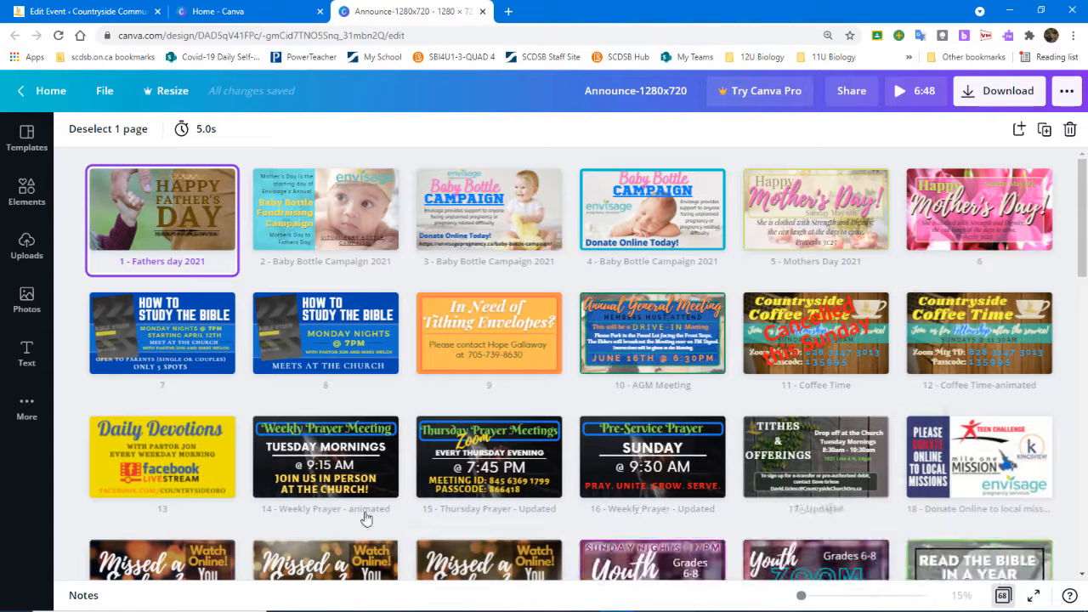
pyautogui.keyDown('shift'); pyautogui.click(313, 457); pyautogui.keyUp('shift')
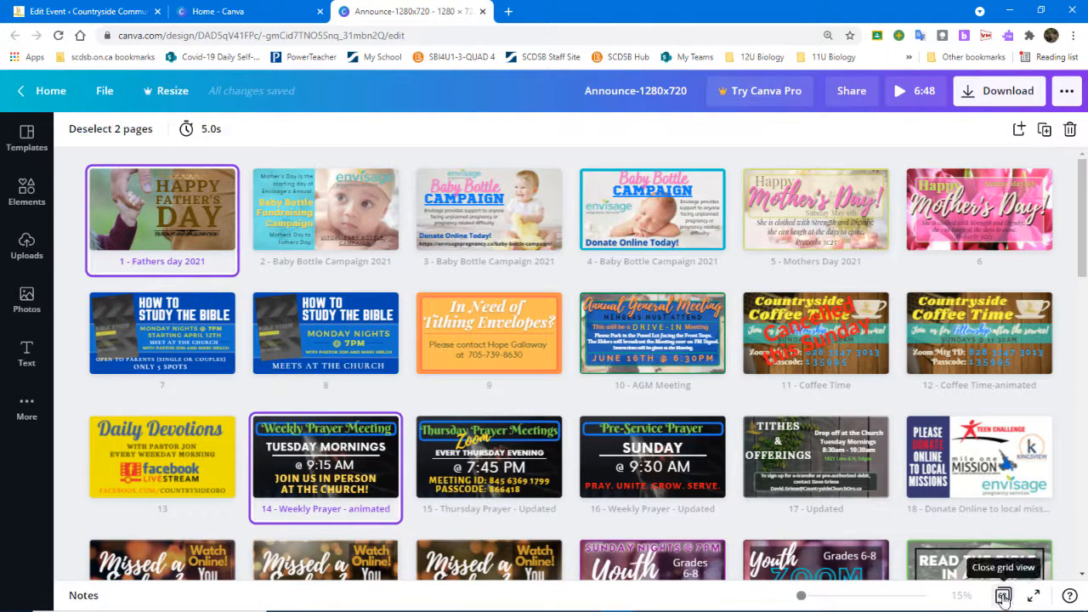
pyautogui.click(1003, 596)
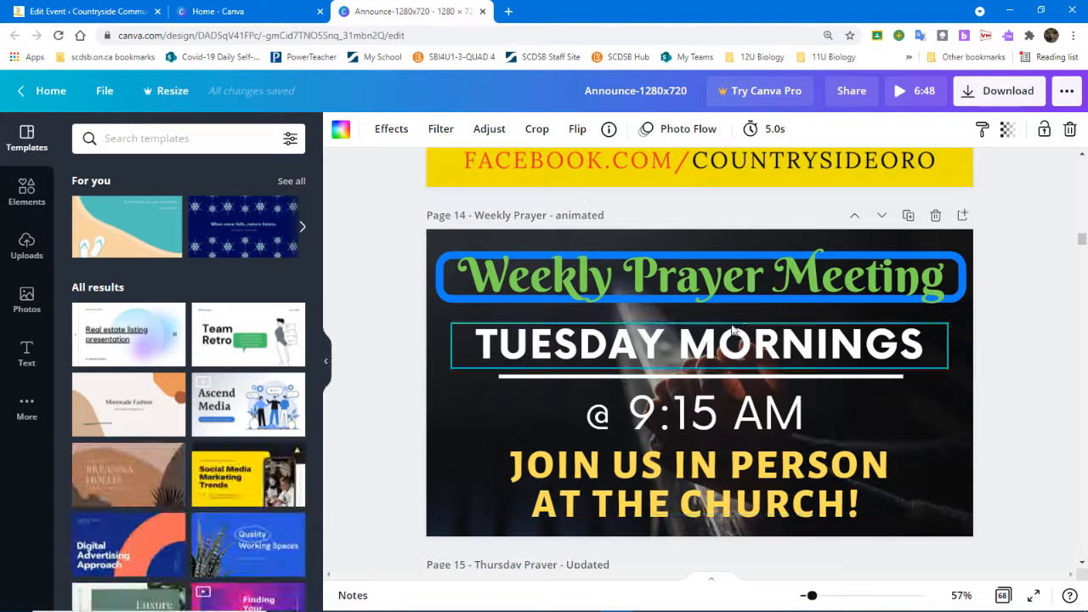
# Change the time text on page 14 to "@ 9 AM" and retitle the page "Tuesday Weekly Prayer - animated - 9am"
pyautogui.click(715, 413)
pyautogui.click(715, 412)
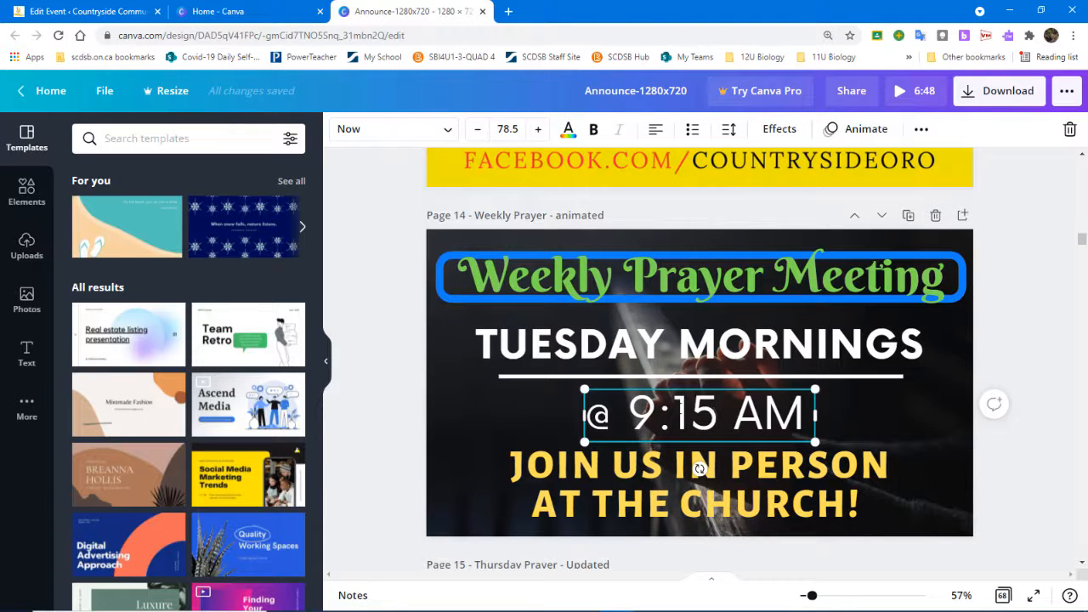
pyautogui.moveTo(673, 410); pyautogui.dragTo(719, 410)
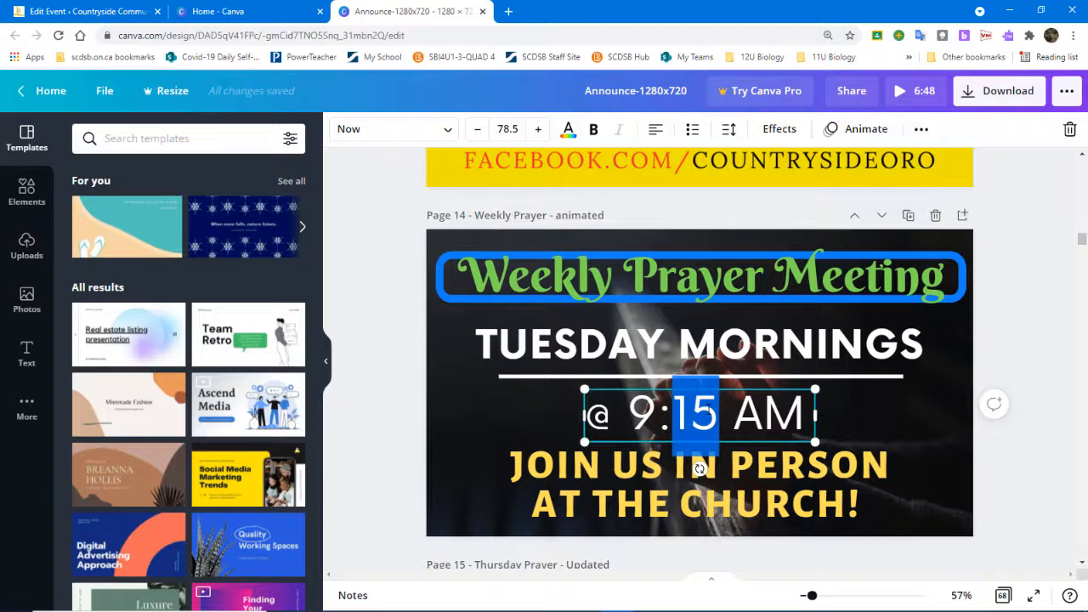
pyautogui.write('00')
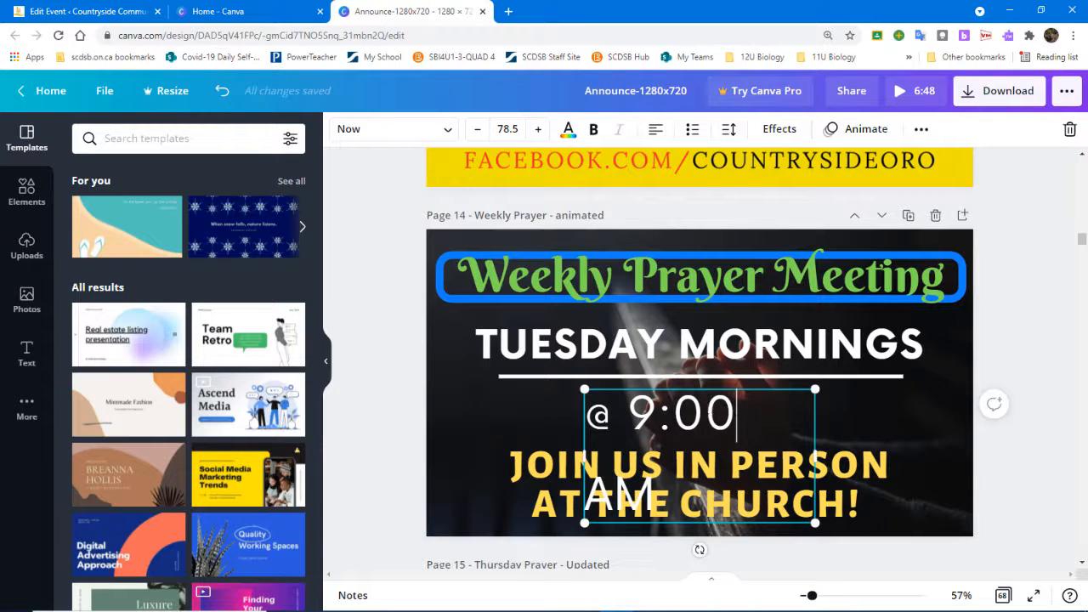
pyautogui.moveTo(736, 412); pyautogui.dragTo(664, 412)
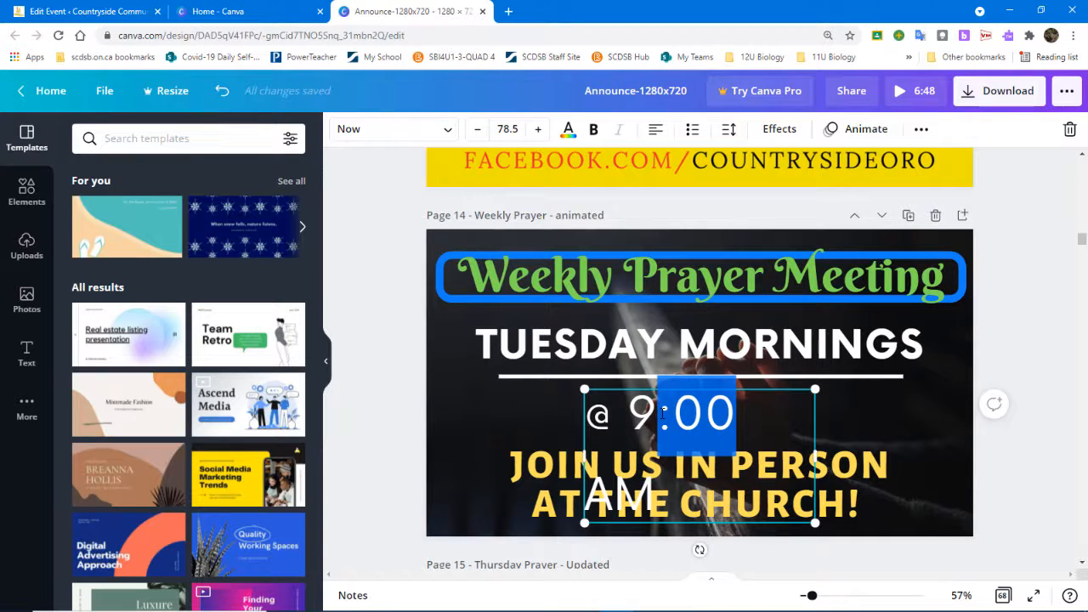
pyautogui.press('BackSpace')
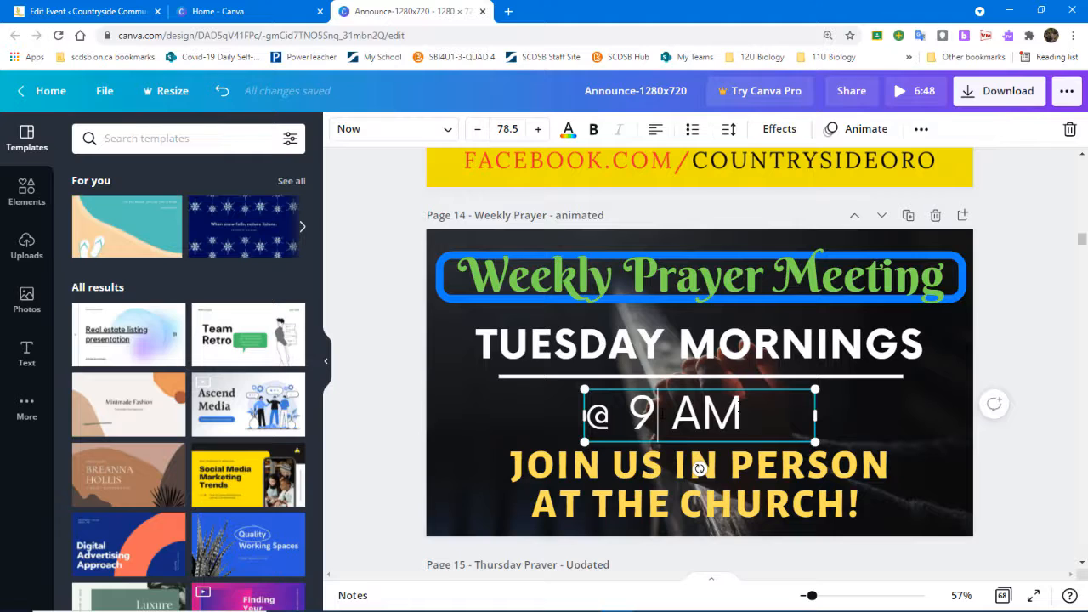
pyautogui.click(1003, 319)
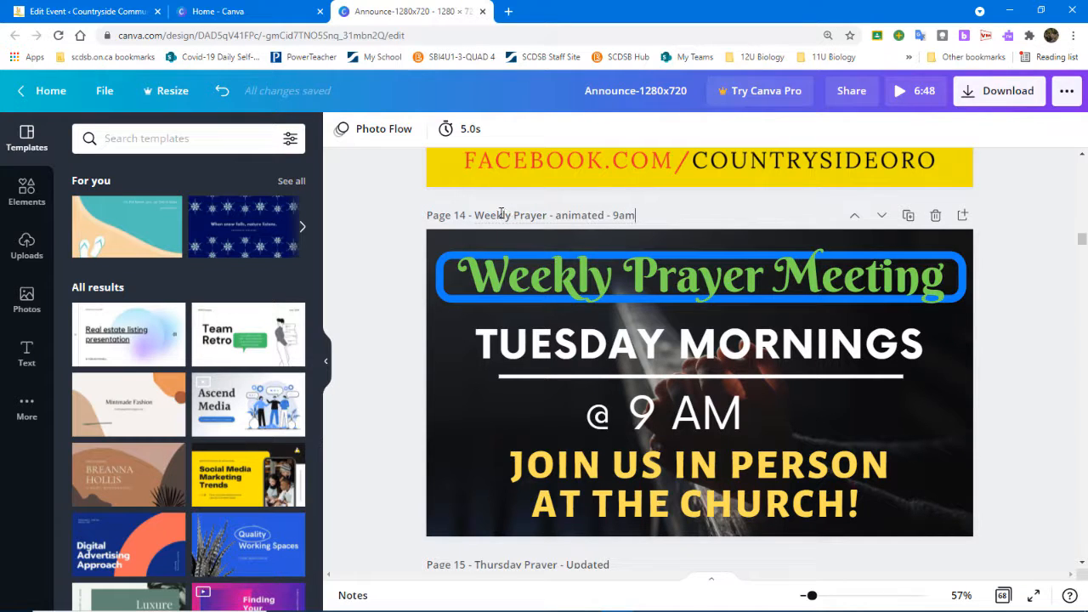
pyautogui.write('Tuesday')
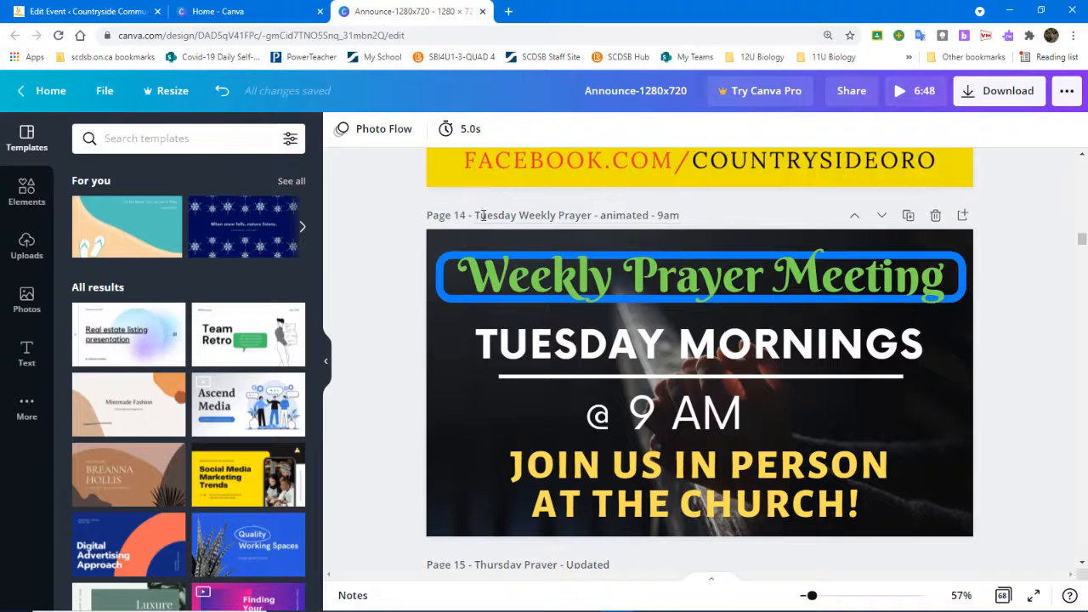
# Set the design's download file type to PNG
pyautogui.click(997, 95)
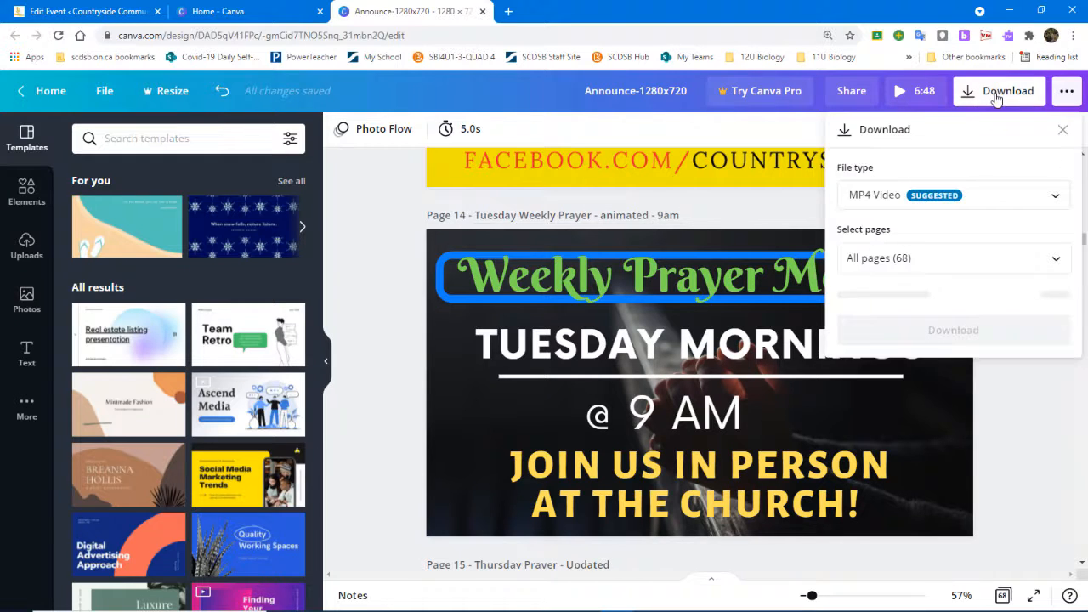
pyautogui.click(1023, 195)
pyautogui.scroll(2, 964, 145)
pyautogui.click(938, 109)
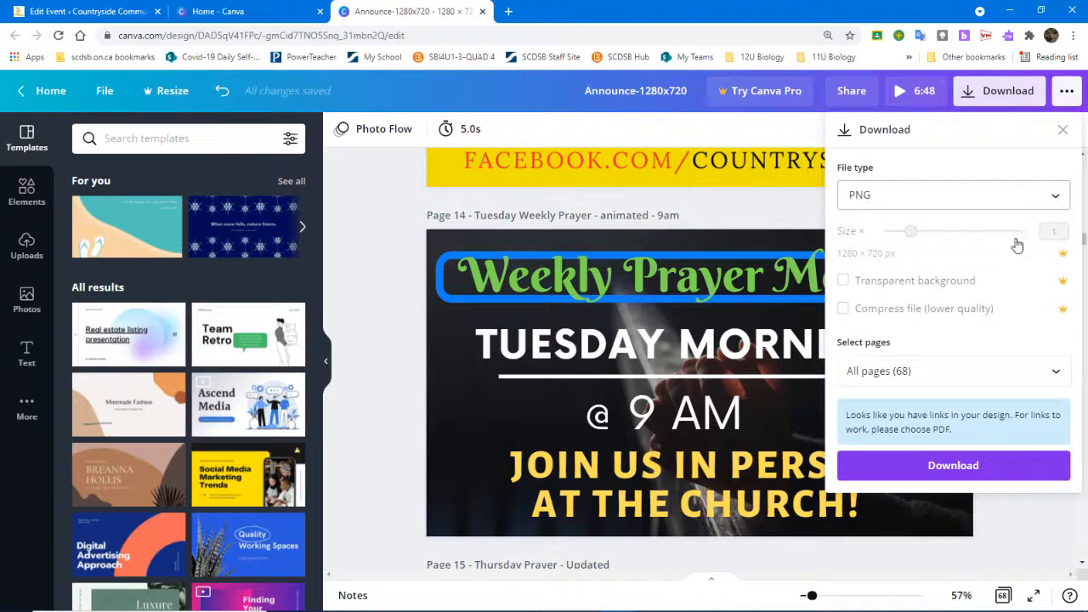
# Limit the download to page 14, Tuesday Weekly Prayer - animated - 9am, and start it
pyautogui.click(999, 371)
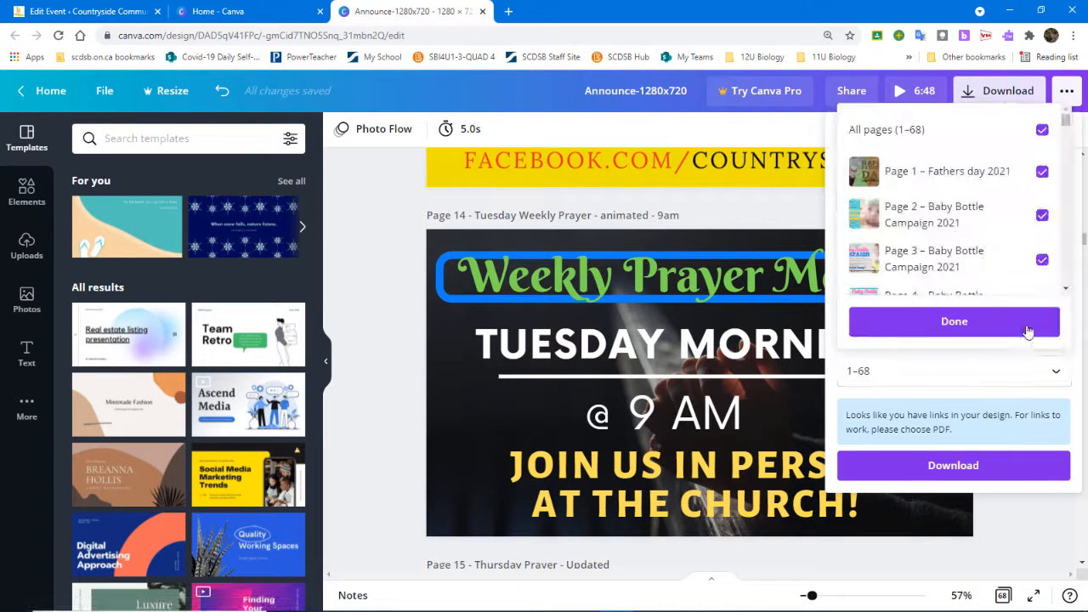
pyautogui.click(1042, 129)
pyautogui.scroll(-3, 1029, 219)
pyautogui.scroll(-5, 1030, 218)
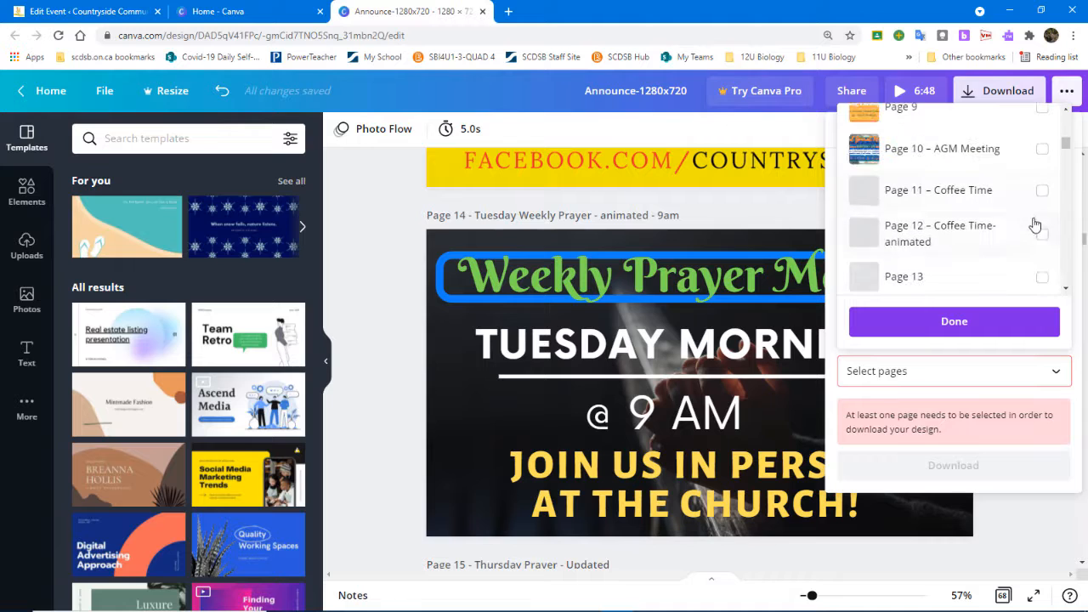
pyautogui.click(1042, 186)
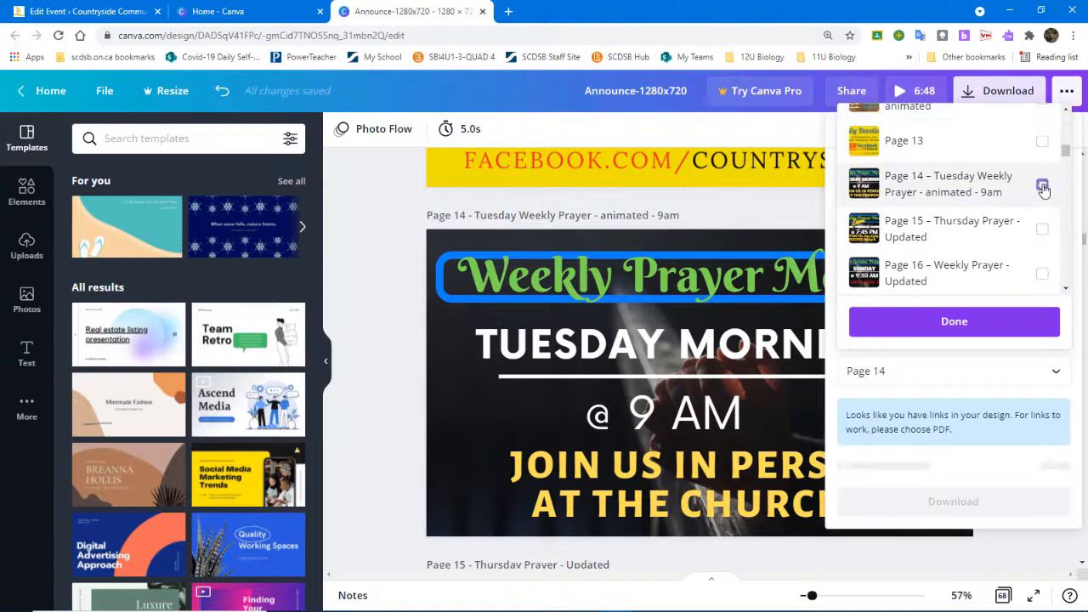
pyautogui.click(954, 322)
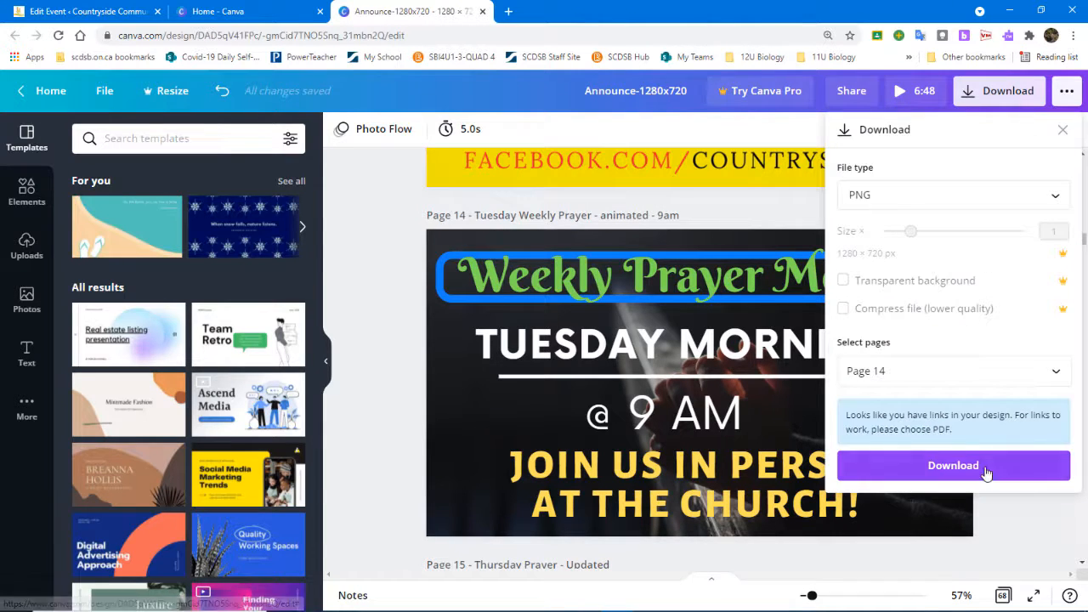
pyautogui.click(954, 465)
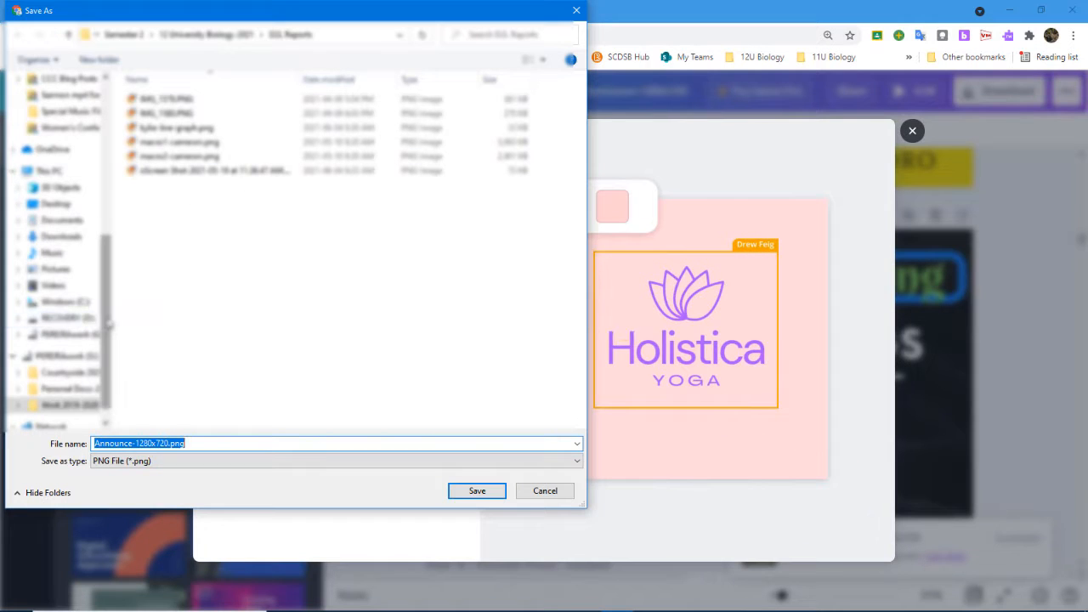
# Save the downloaded image to the Desktop as "Announce-Tuesday Prayer 9am.png"
pyautogui.scroll(6, 85, 255)
pyautogui.click(69, 109)
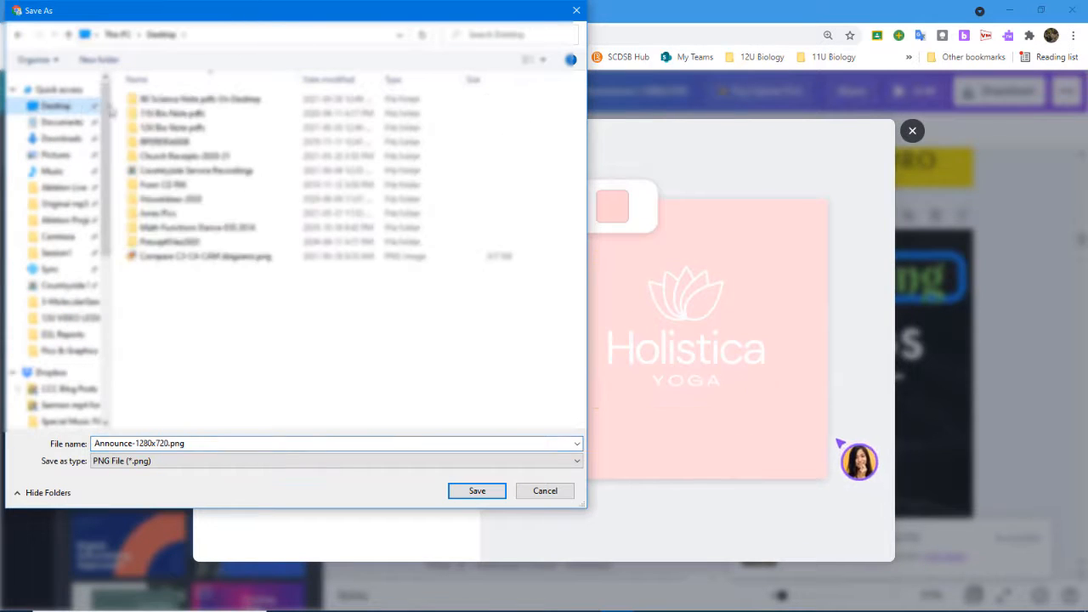
pyautogui.click(142, 443)
pyautogui.click(141, 443)
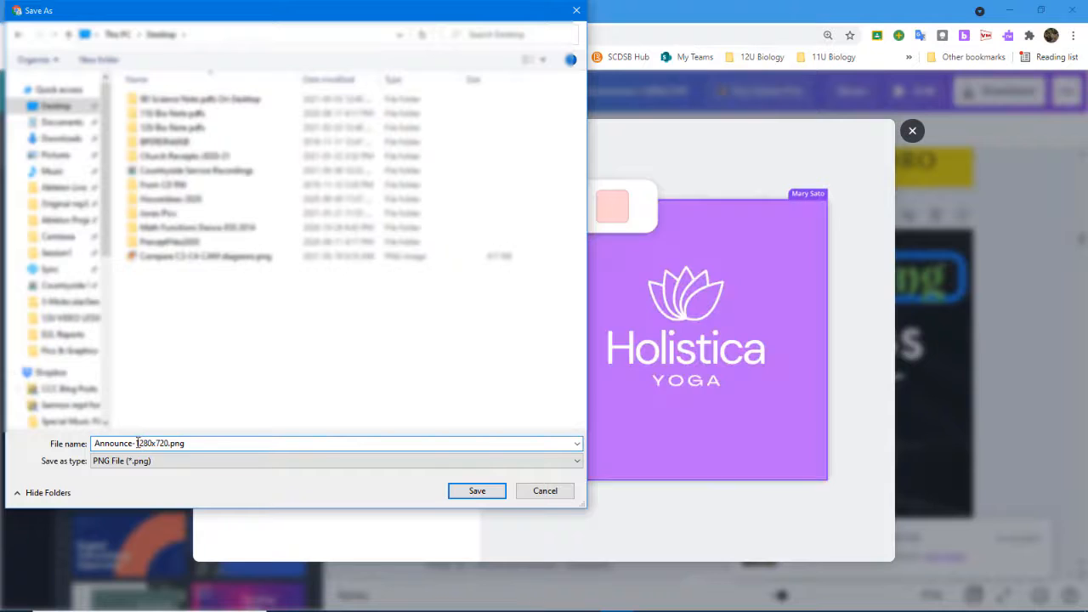
pyautogui.moveTo(135, 443); pyautogui.dragTo(168, 443)
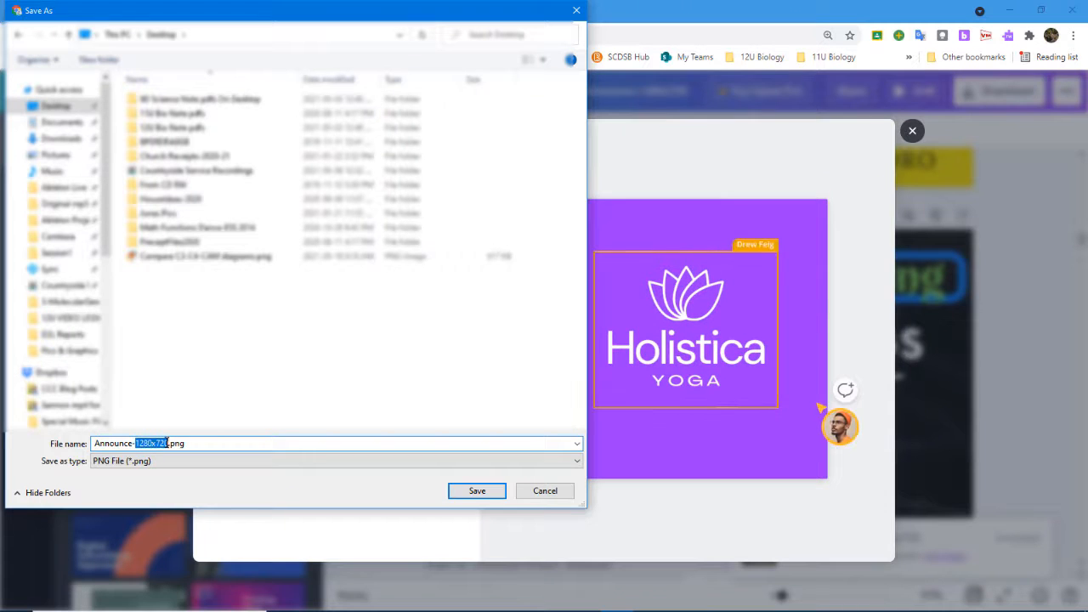
pyautogui.write('Tuesday Prayer 9am')
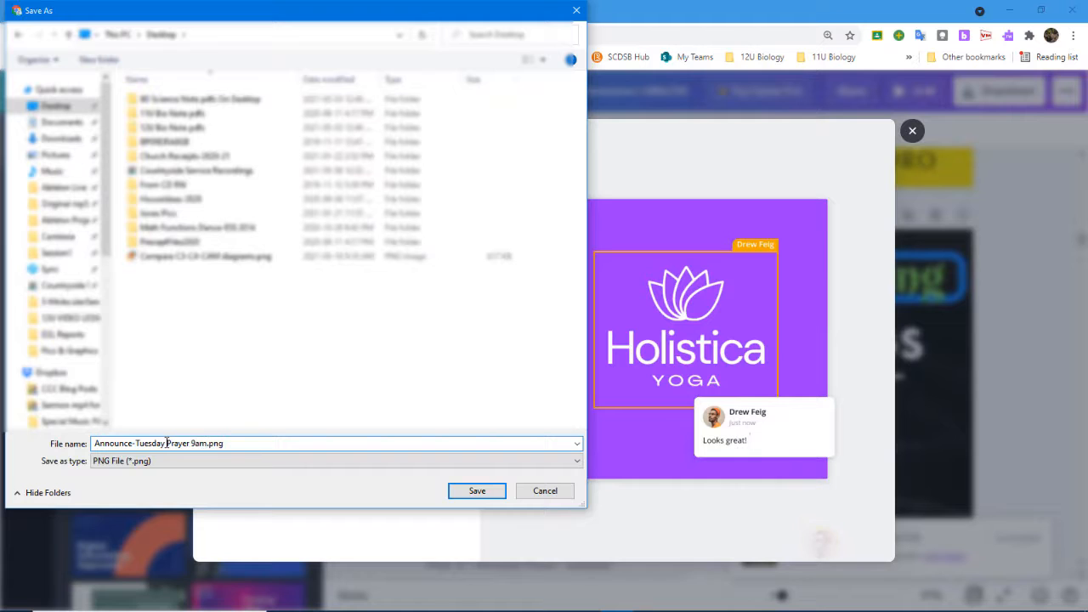
pyautogui.click(497, 495)
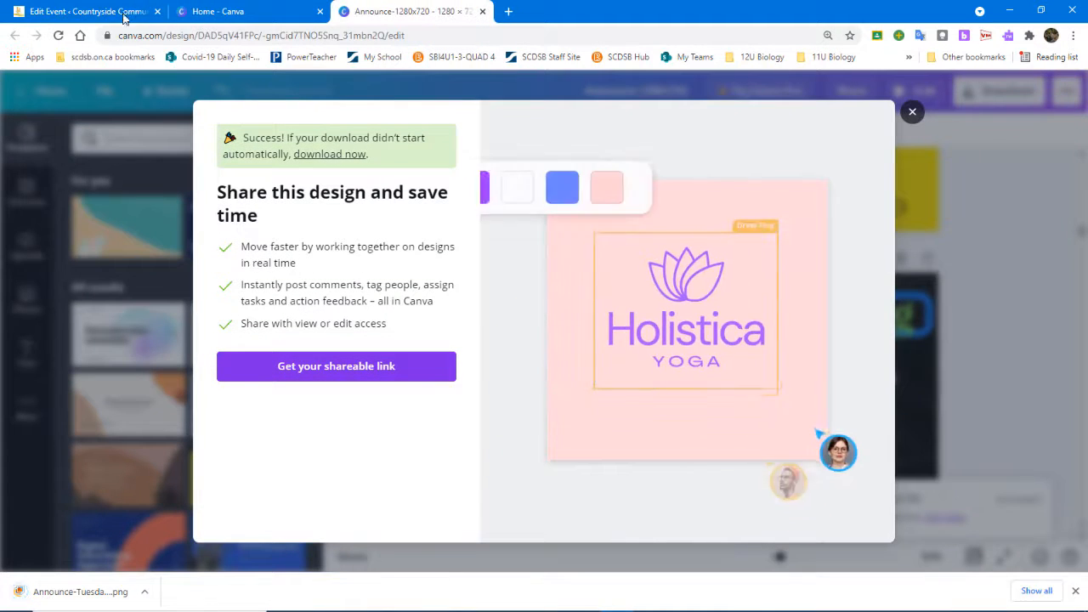
# Switch back to the WordPress event and upload "Announce-Tuesday Prayer 9am.png" from the Desktop through its featured image settings
pyautogui.click(85, 11)
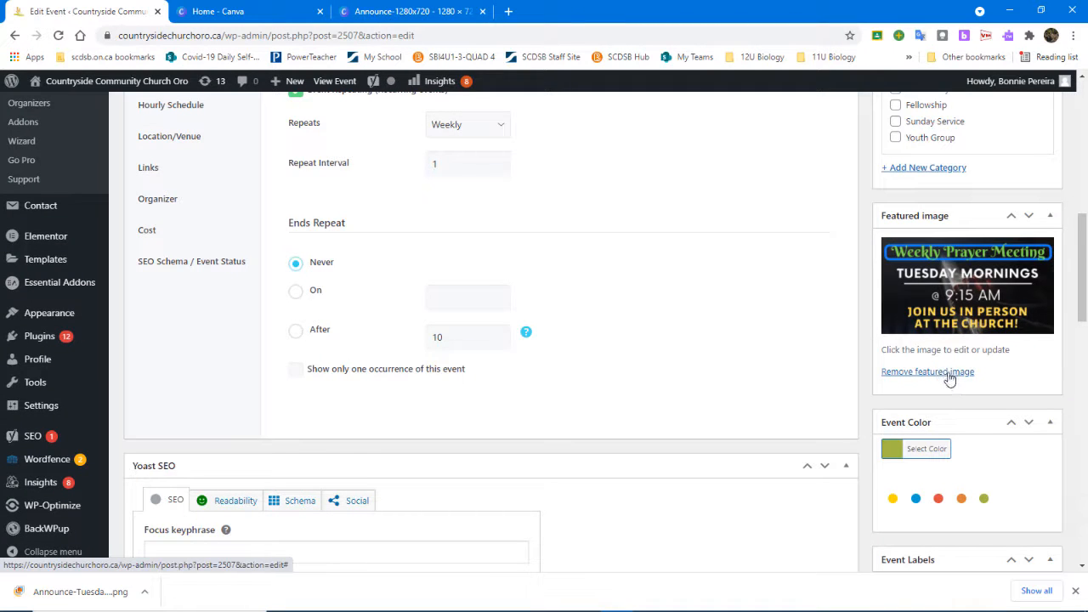
pyautogui.click(975, 278)
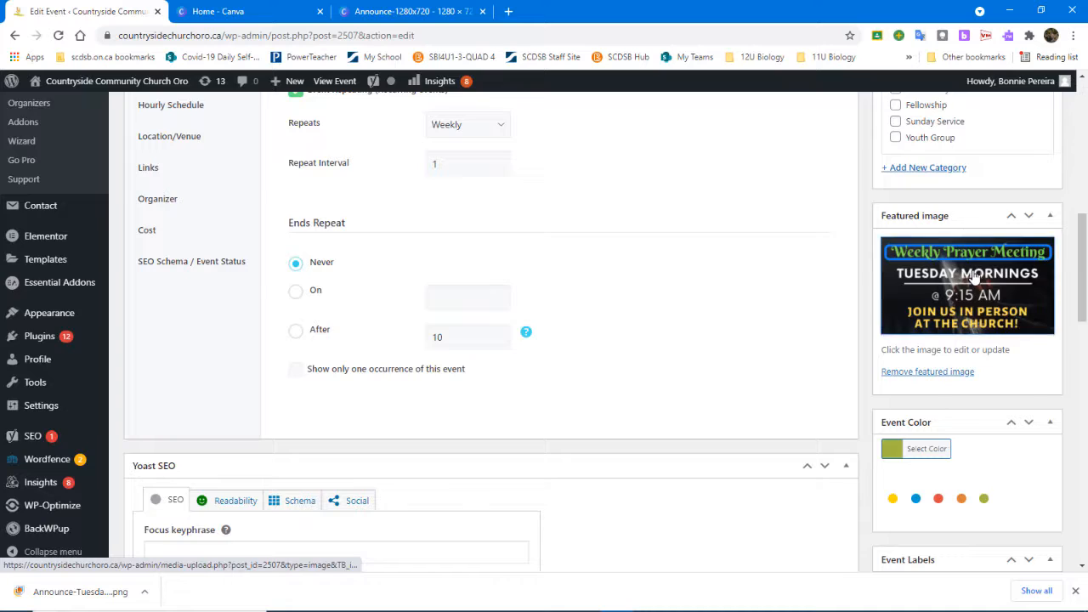
pyautogui.click(53, 141)
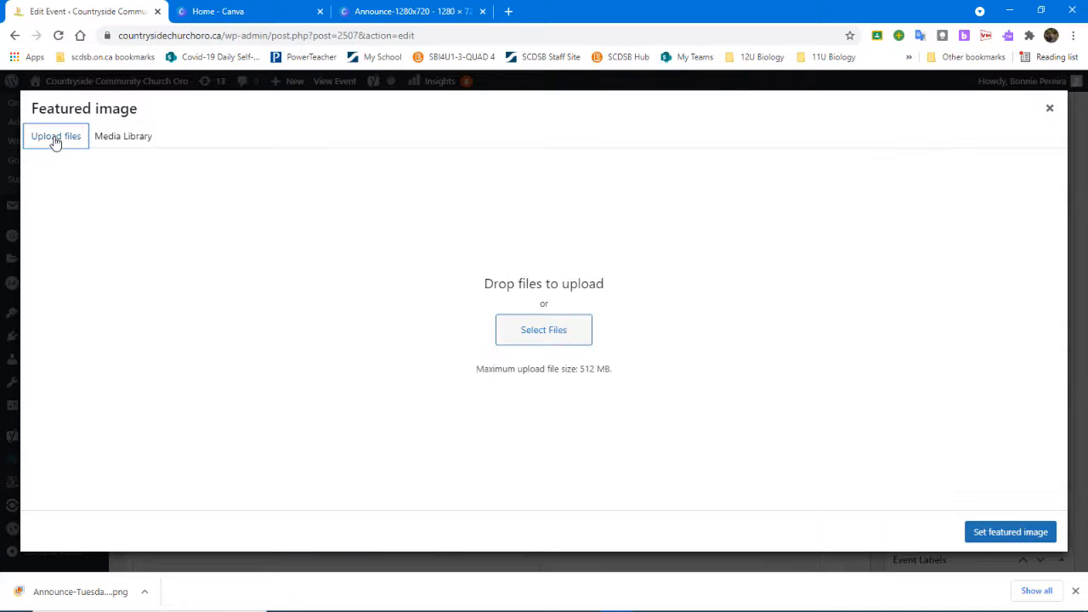
pyautogui.click(539, 346)
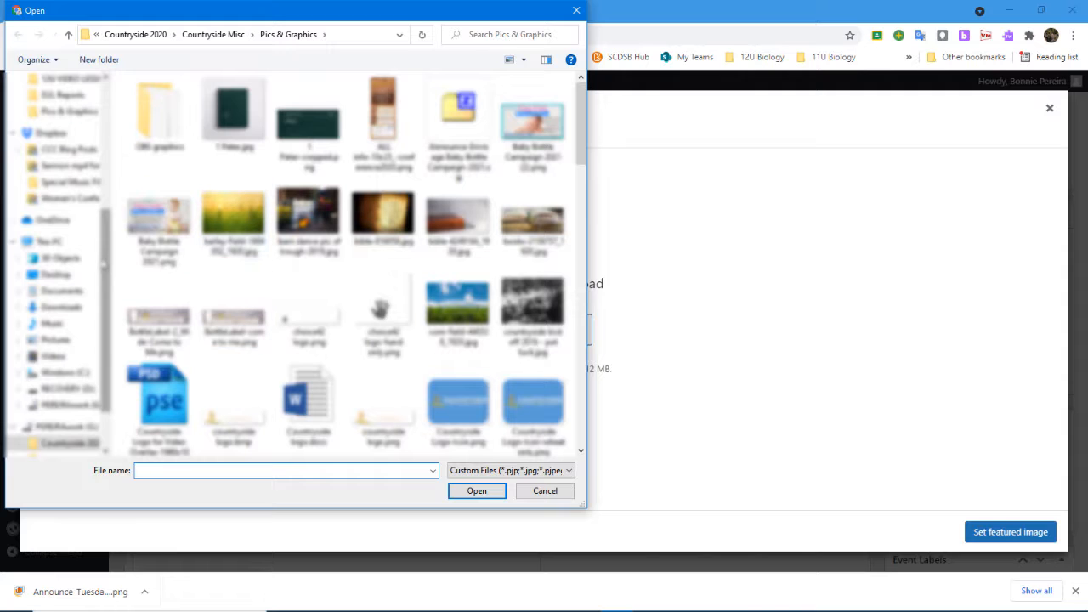
pyautogui.scroll(5, 59, 212)
pyautogui.click(55, 106)
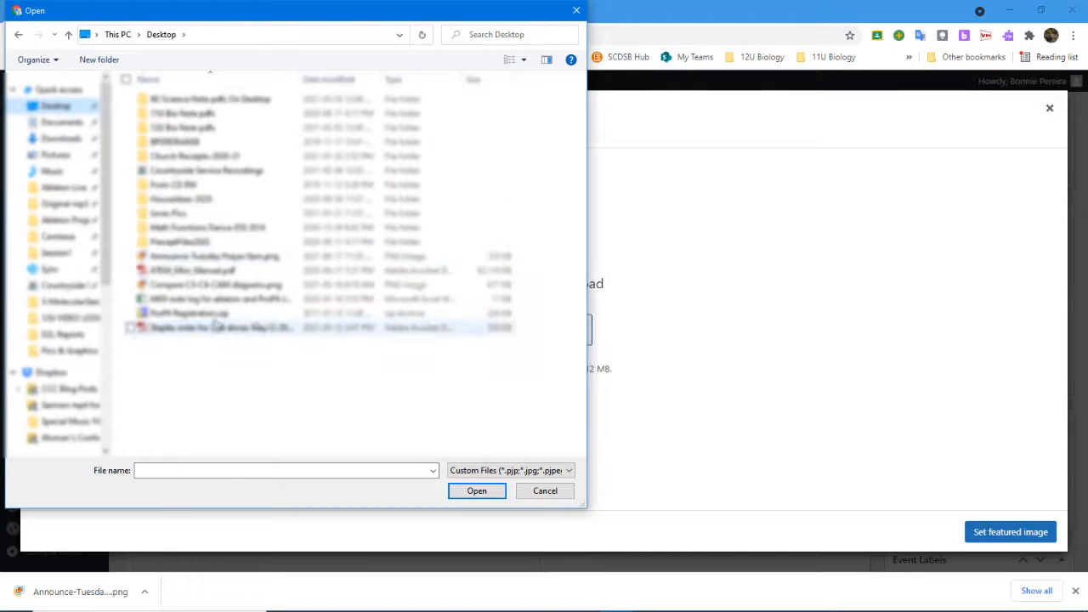
pyautogui.doubleClick(204, 256)
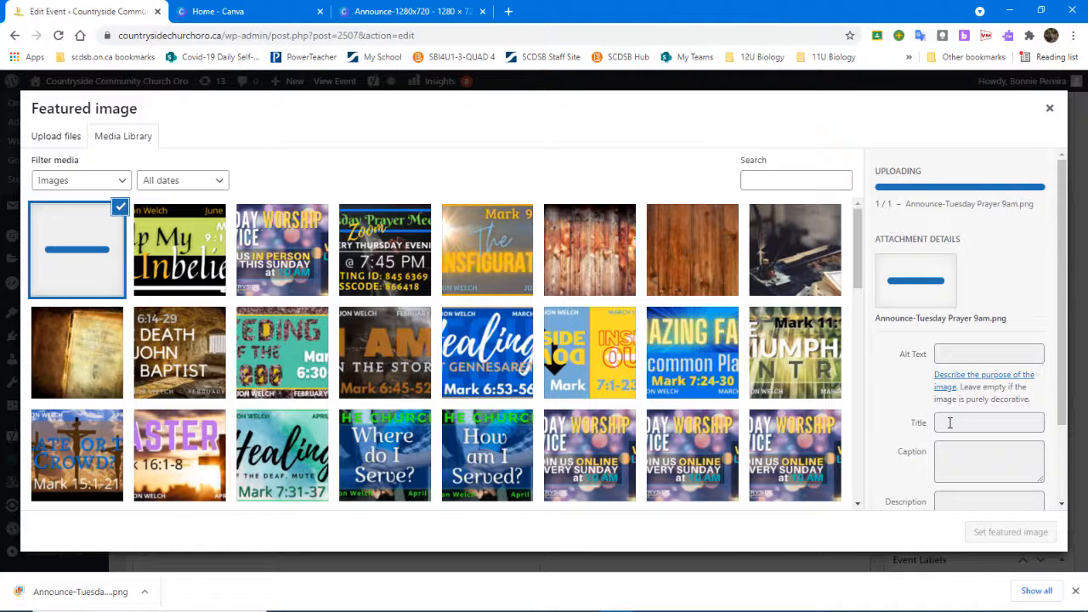
pyautogui.scroll(-2, 901, 373)
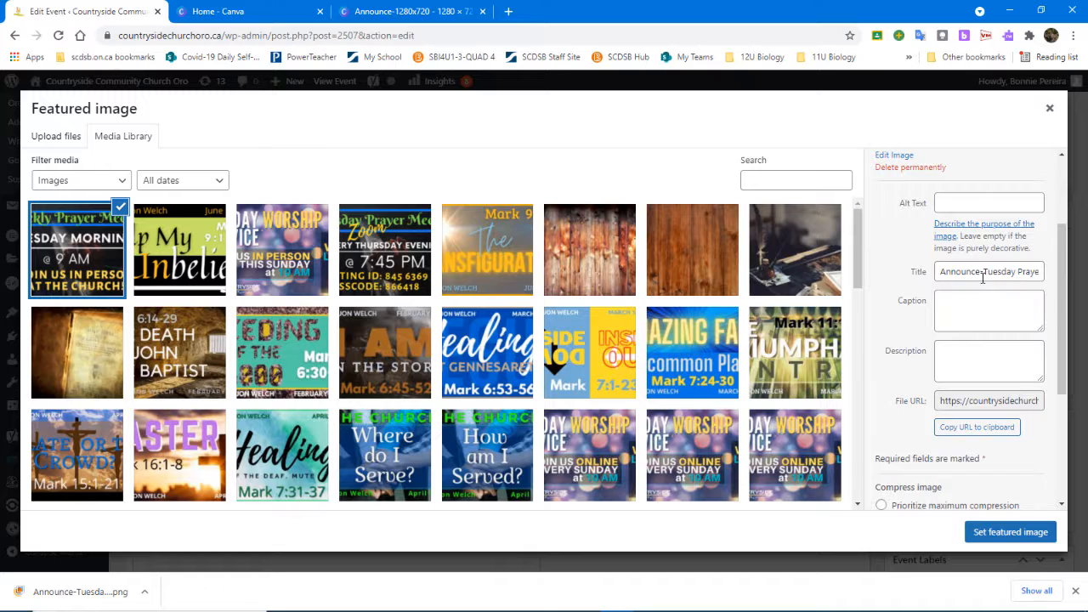
pyautogui.scroll(1, 983, 278)
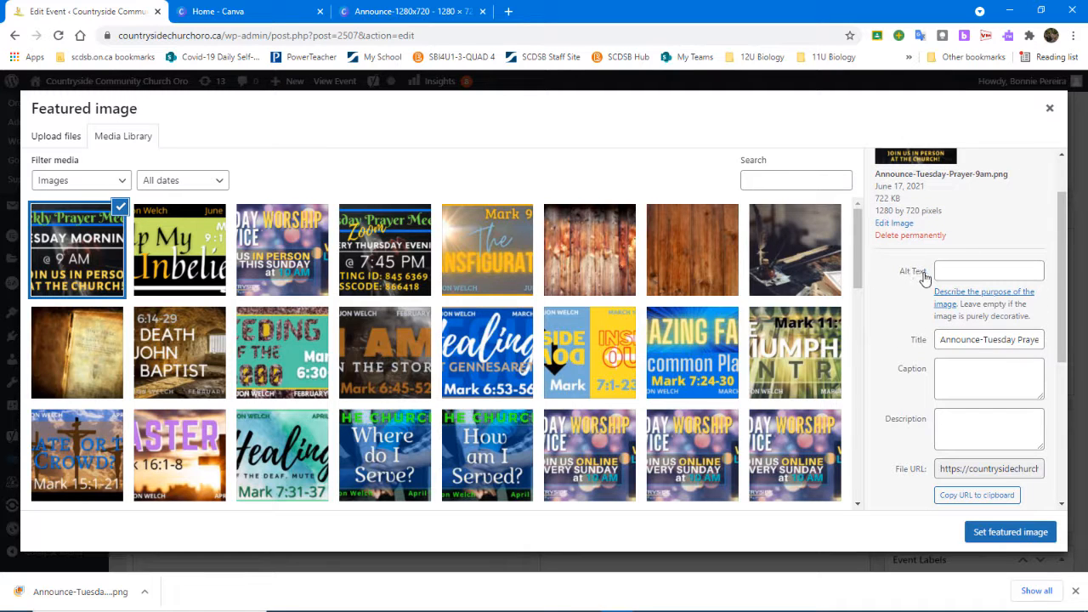
# Give the uploaded image the alt text "Tuesday Morning Prayer Meeting at 9am" and set it as the event's featured image
pyautogui.click(976, 270)
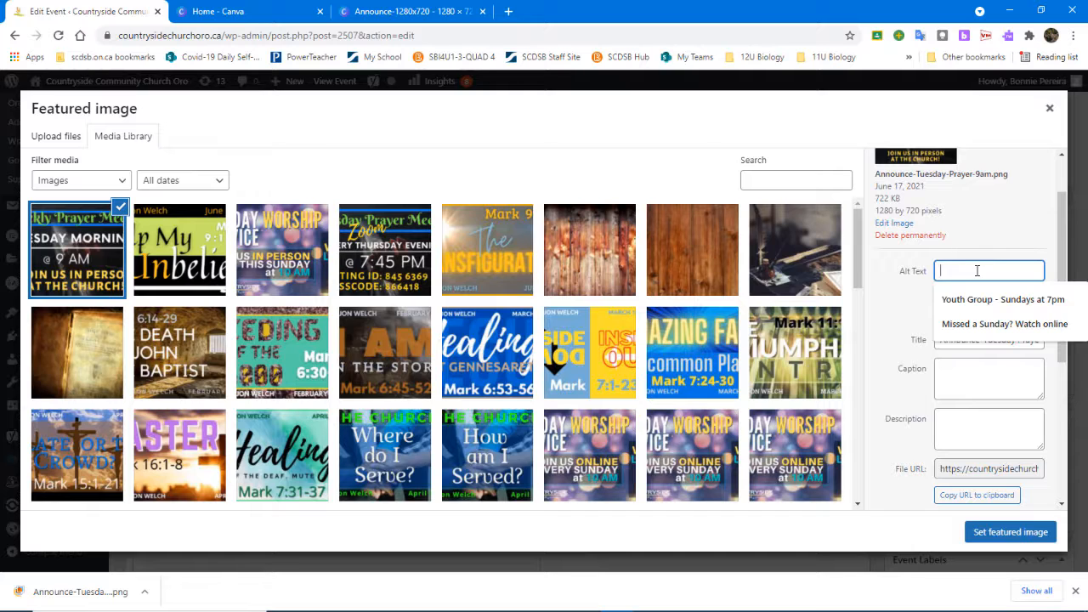
pyautogui.write('Tuesday Mor')
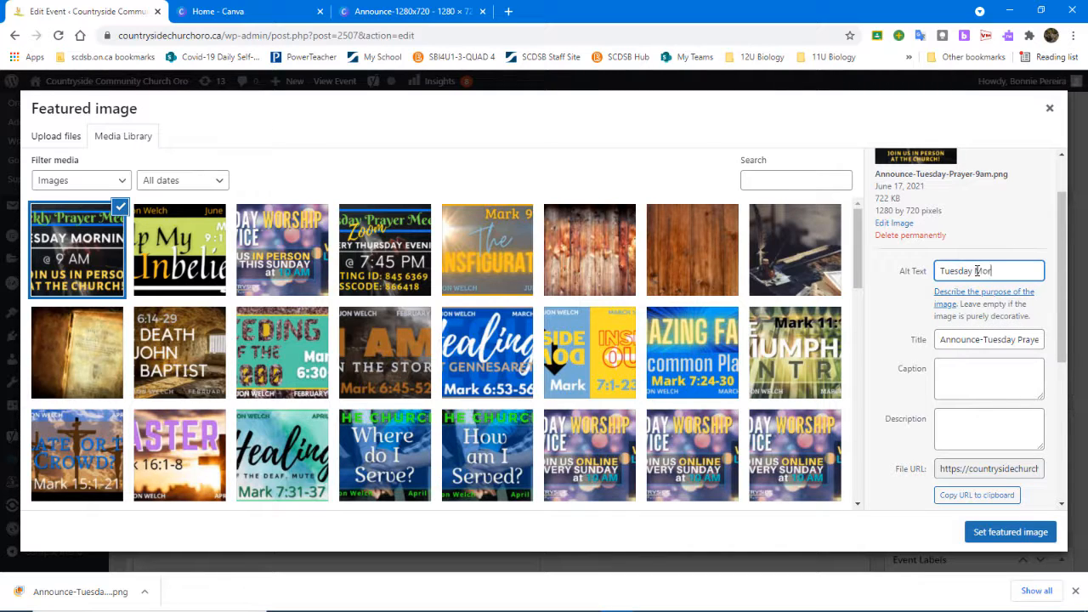
pyautogui.write('ning Prayer Meeting')
pyautogui.press('BackSpace')
pyautogui.press('BackSpace')
pyautogui.press('BackSpace')
pyautogui.press('BackSpace')
pyautogui.press('BackSpace')
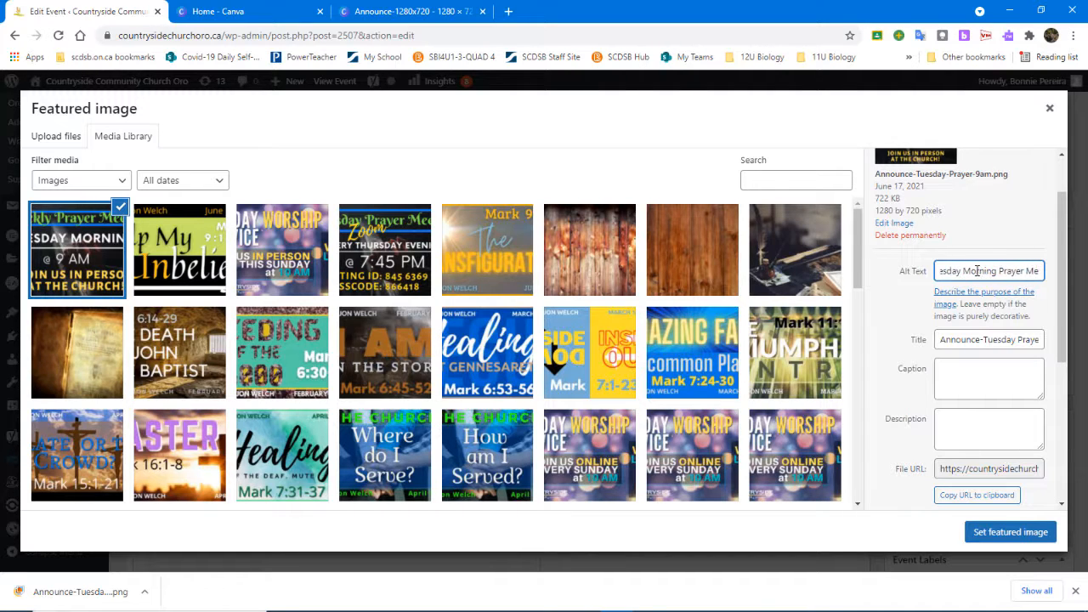
pyautogui.write('eting at 9am')
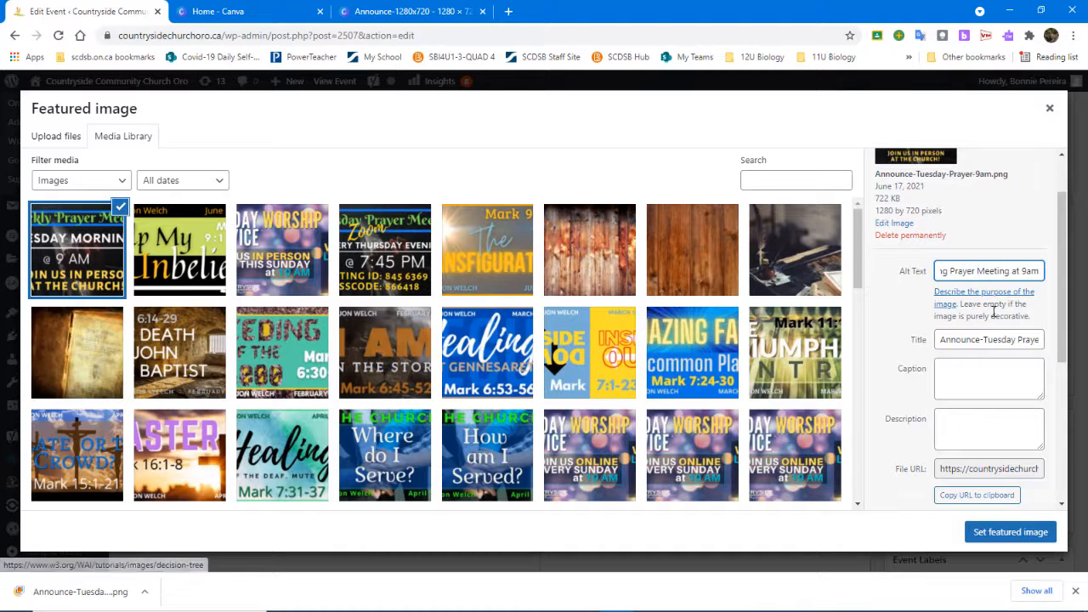
pyautogui.click(1015, 535)
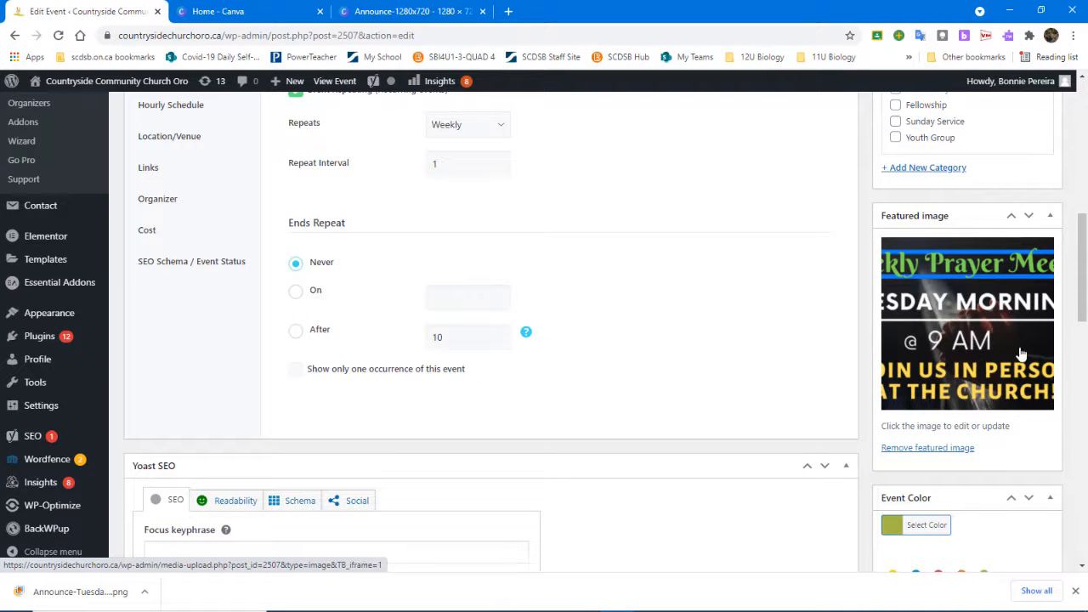
# Preview the event changes and check the page's featured image, title, time and description
pyautogui.scroll(-3, 1021, 352)
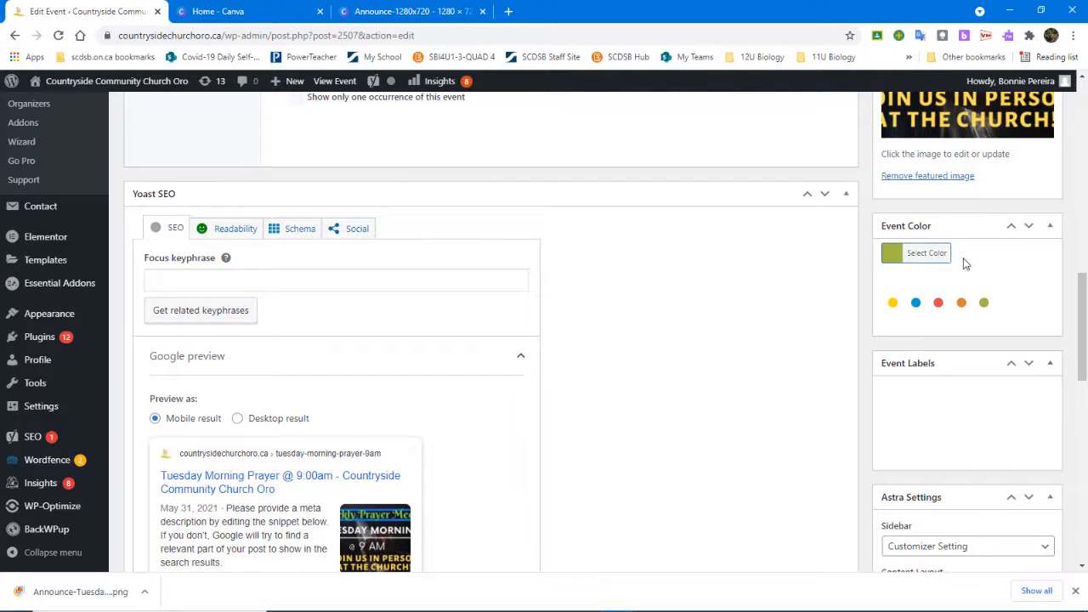
pyautogui.scroll(-2, 936, 308)
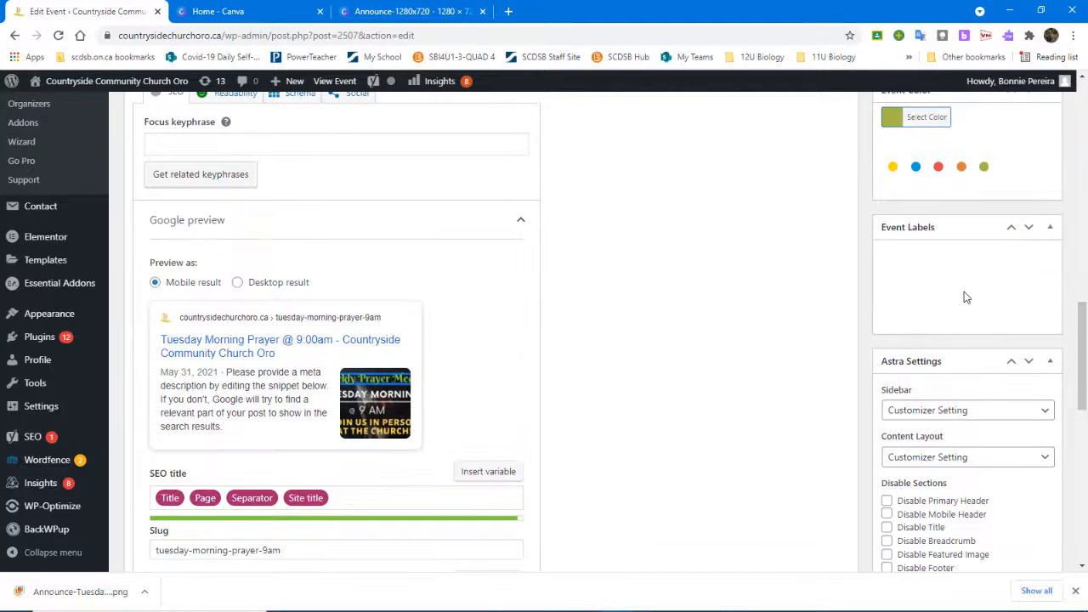
pyautogui.scroll(-3, 965, 295)
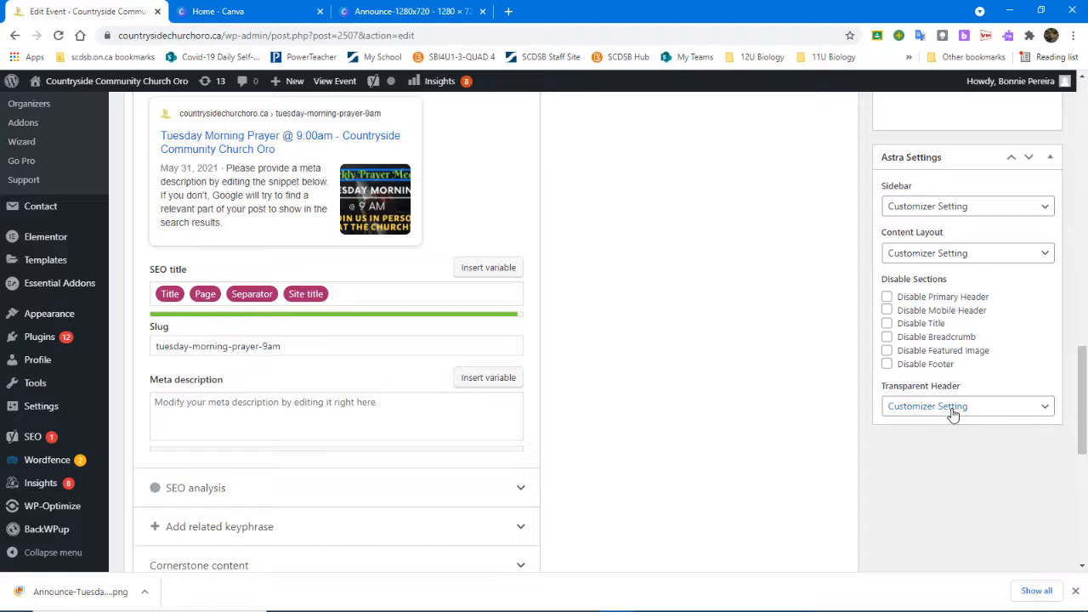
pyautogui.scroll(10, 836, 327)
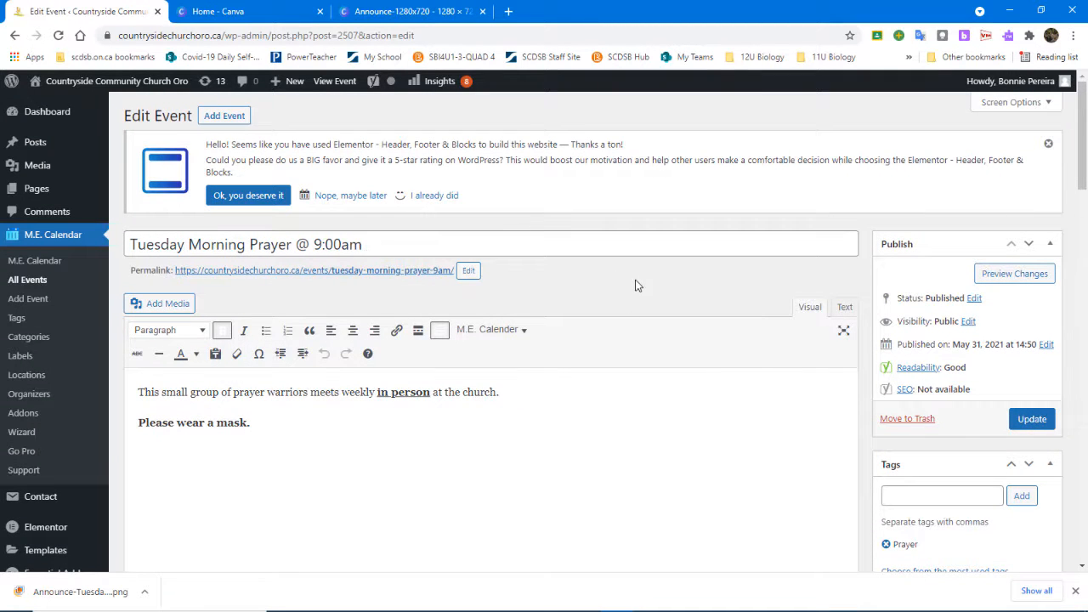
pyautogui.click(1020, 275)
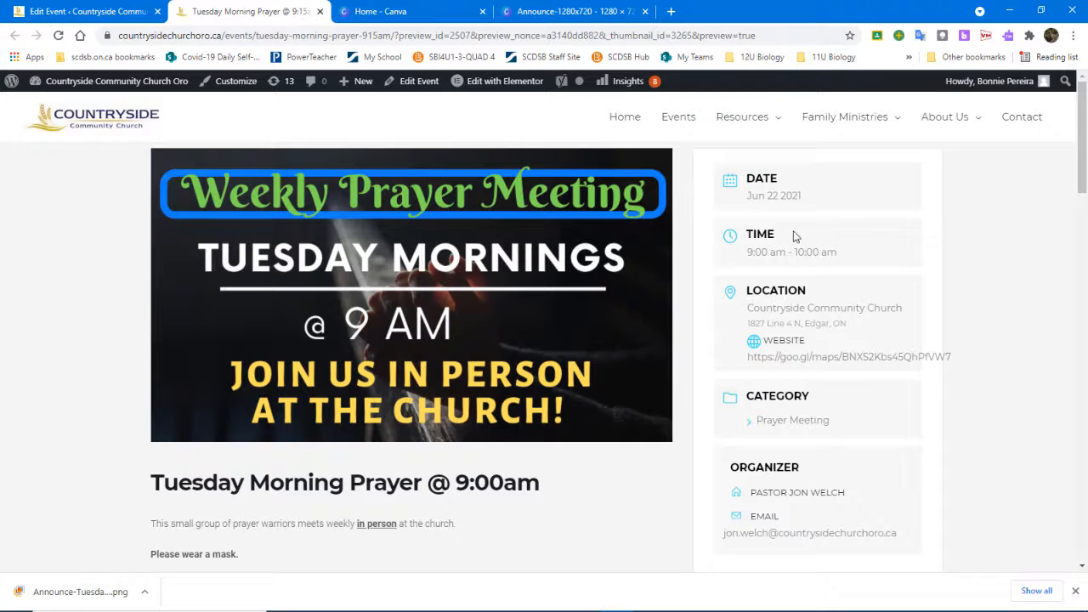
pyautogui.scroll(-3, 227, 400)
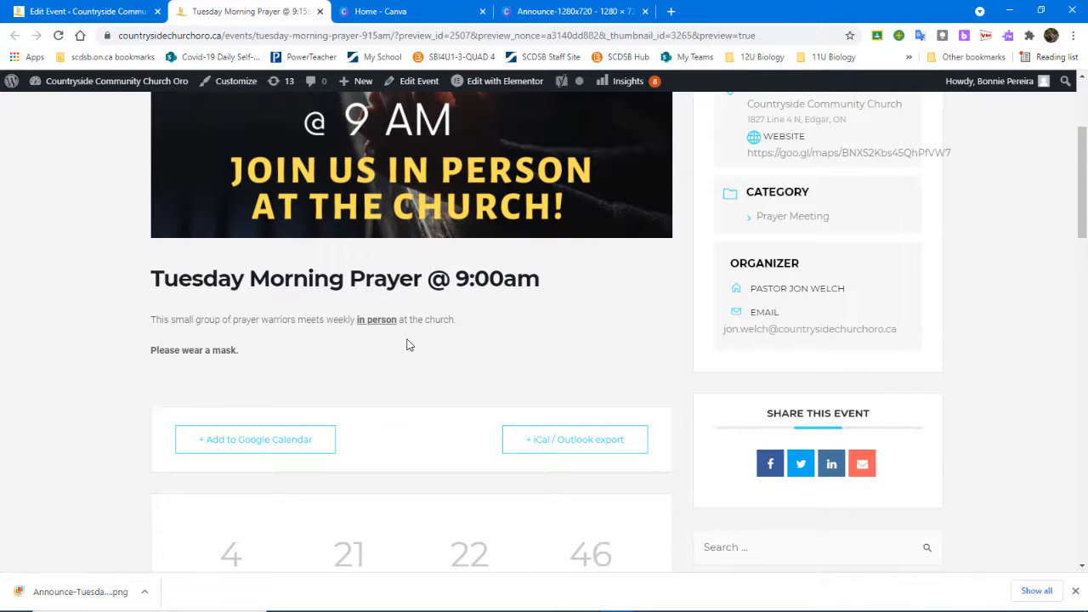
pyautogui.scroll(3, 408, 343)
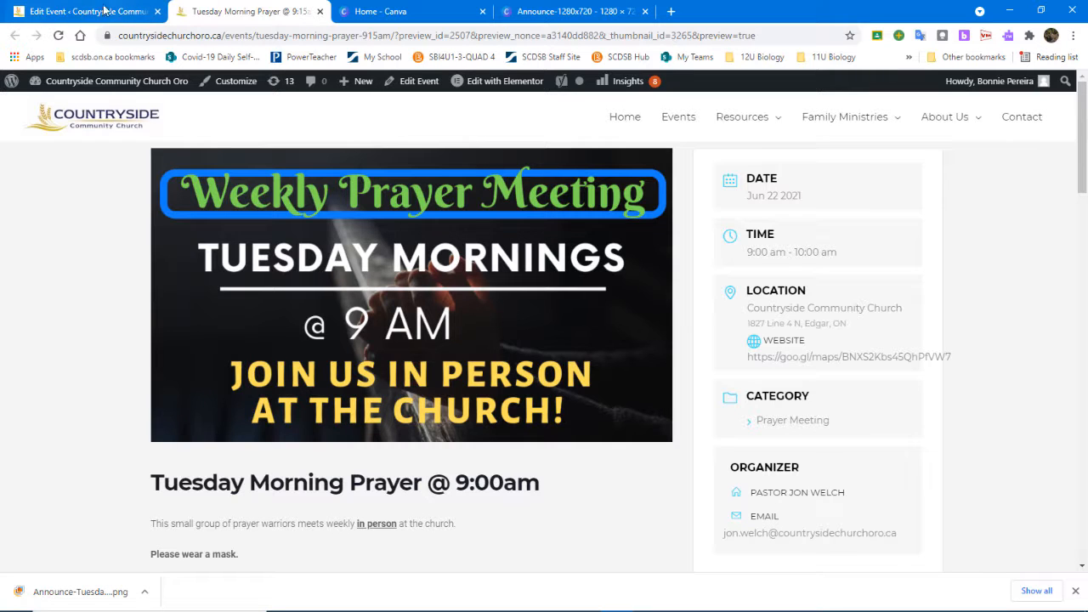
# Return to the event editor and review the event's date, time and repeating settings
pyautogui.click(98, 13)
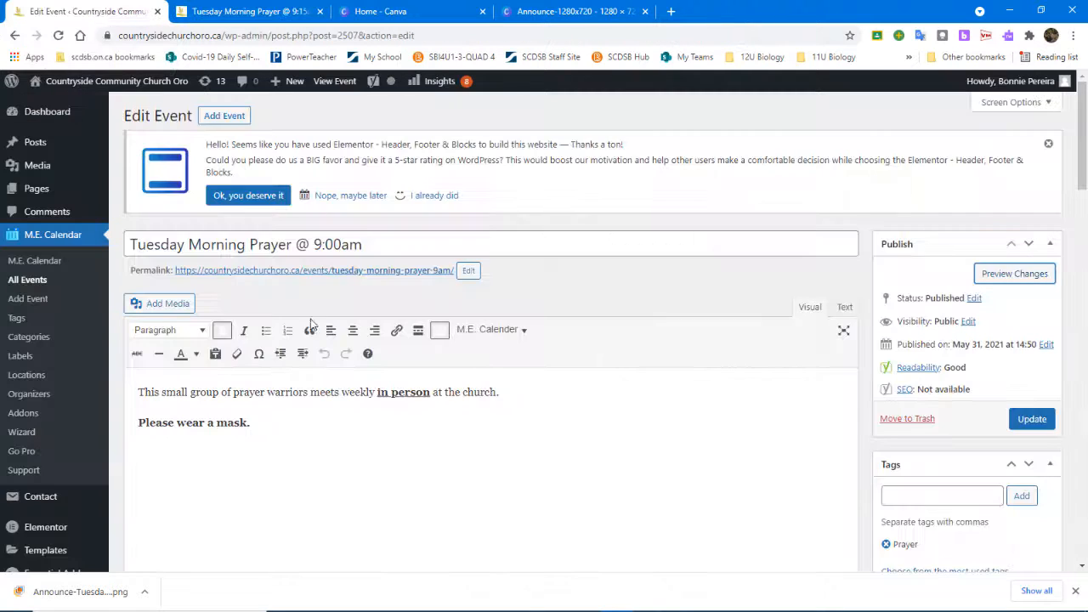
pyautogui.scroll(-10, 250, 408)
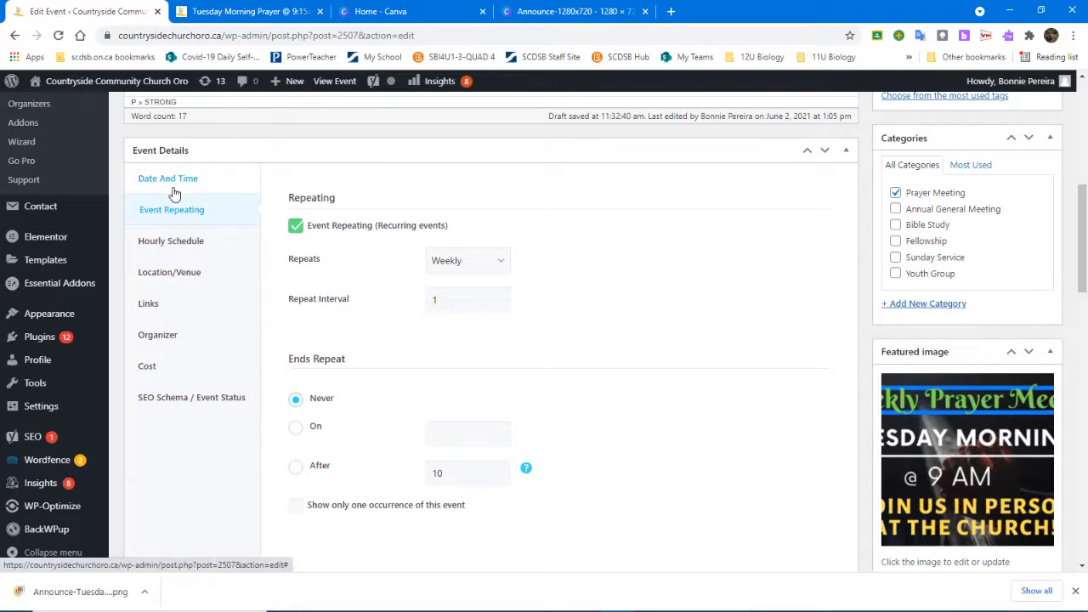
pyautogui.click(190, 185)
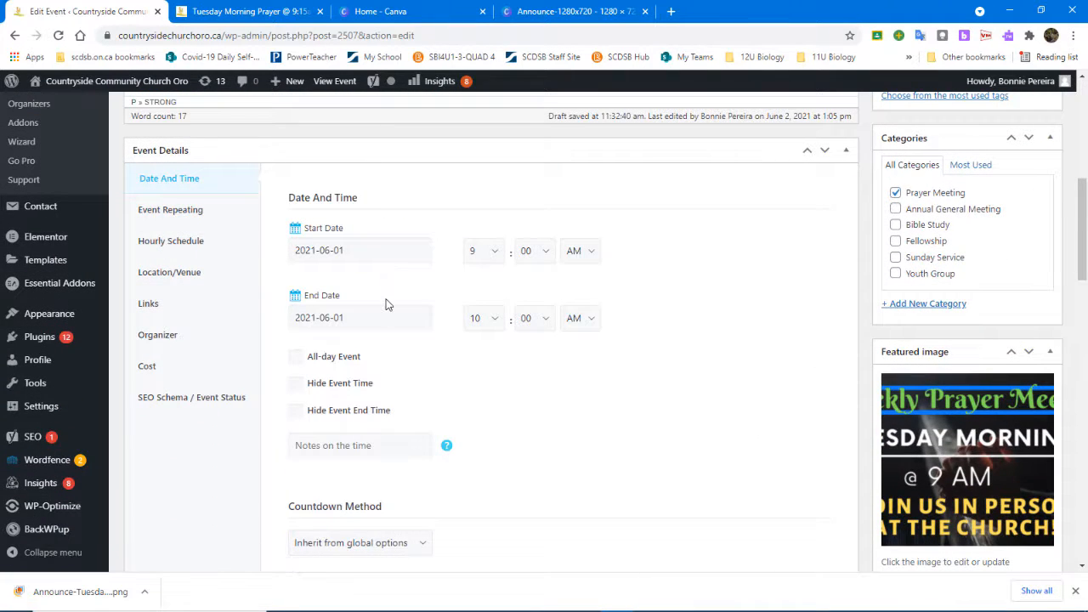
pyautogui.click(194, 213)
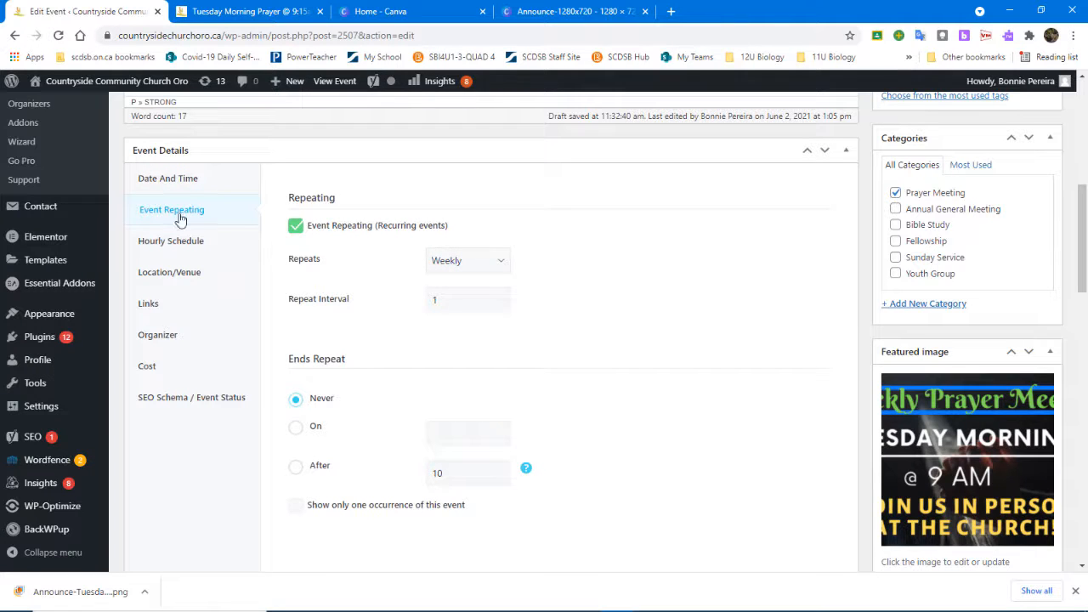
# Try Coffee Time on ZOOM as the event location, and set it back to Countryside Community Church
pyautogui.click(192, 274)
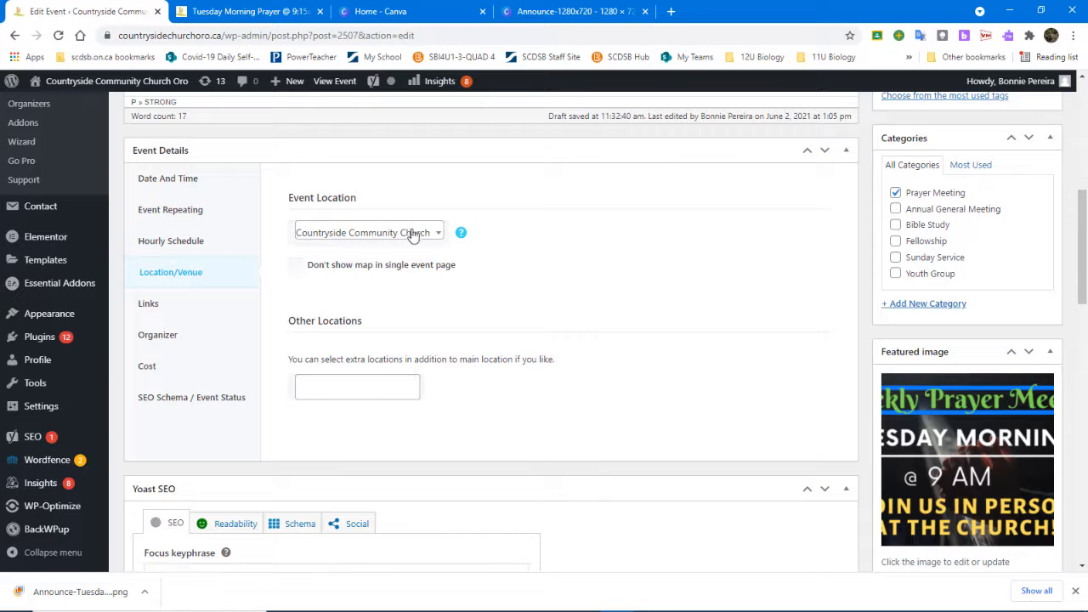
pyautogui.click(439, 235)
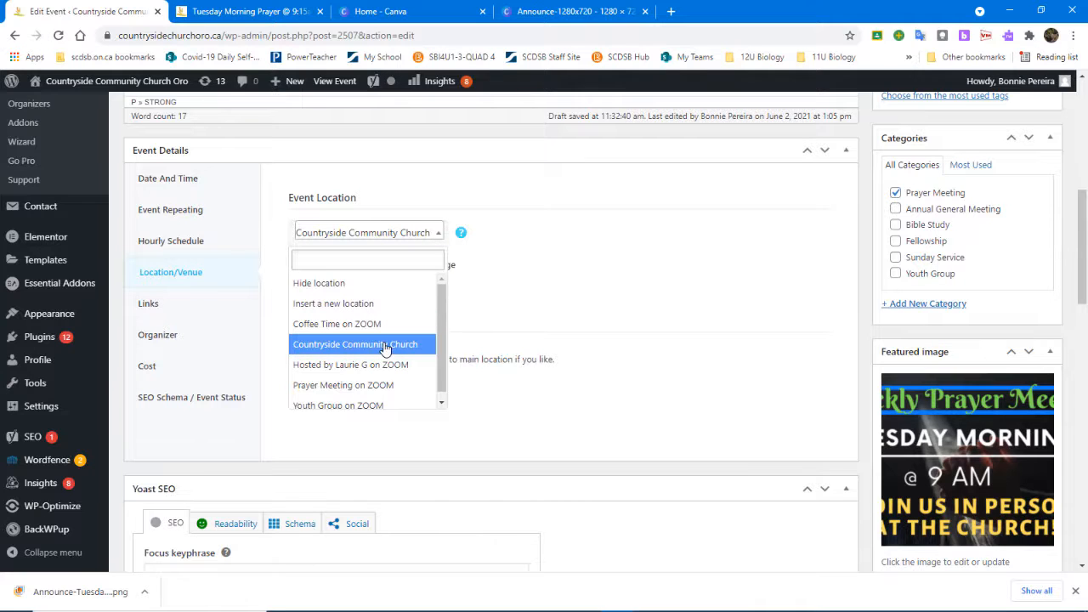
pyautogui.scroll(-1, 372, 327)
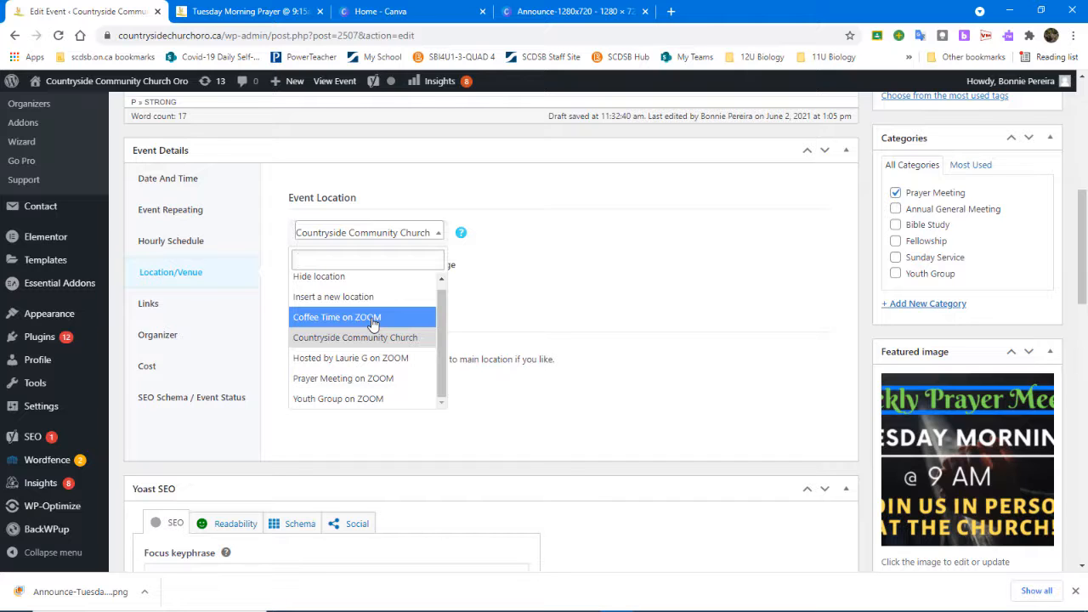
pyautogui.click(371, 322)
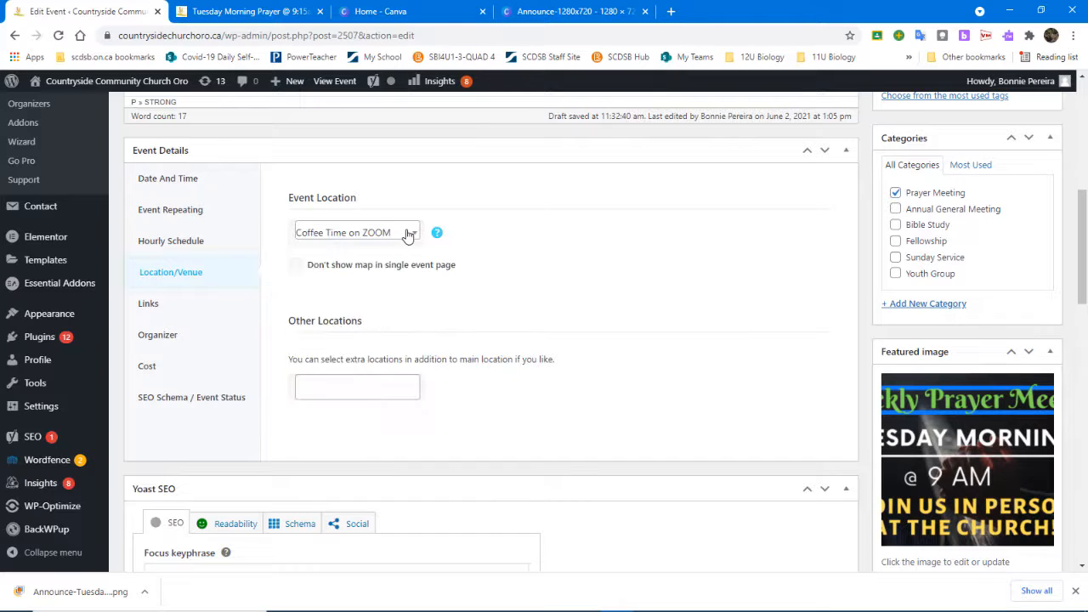
pyautogui.click(404, 235)
pyautogui.click(371, 348)
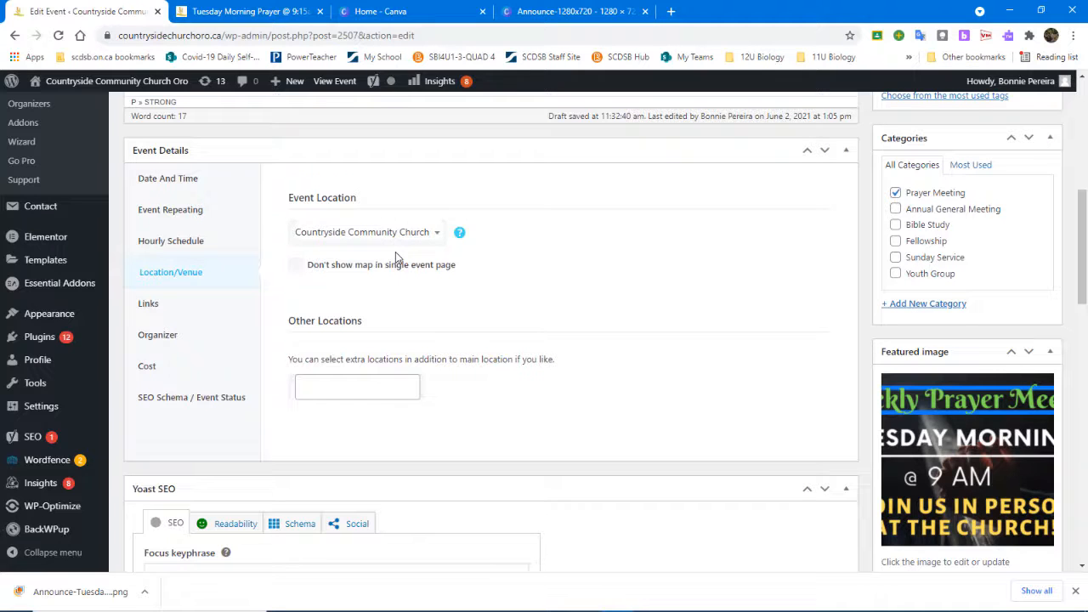
# Examine the event's link settings and its description text
pyautogui.click(148, 304)
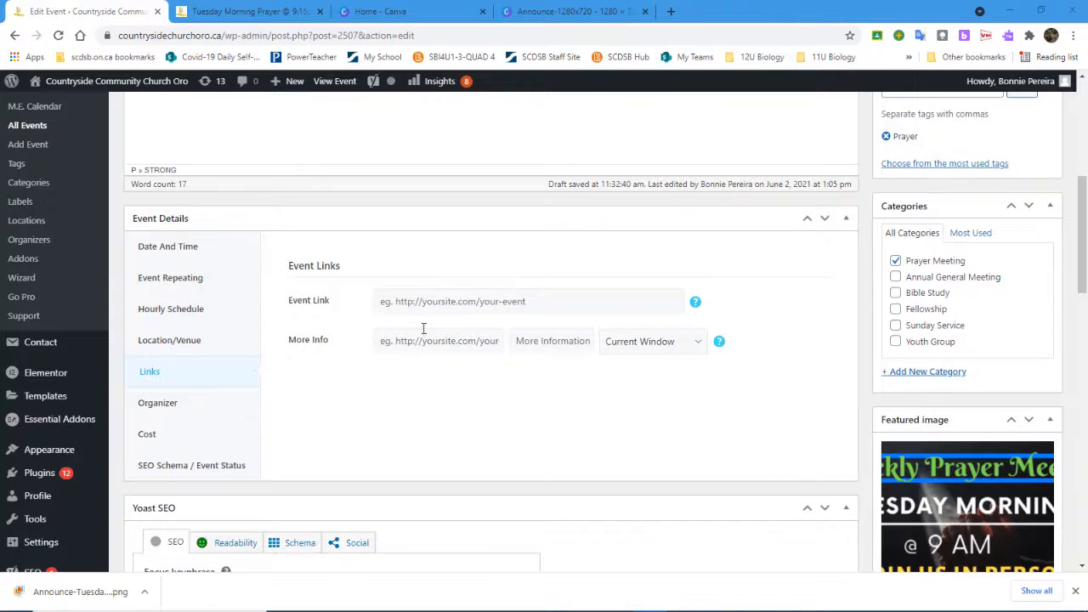
pyautogui.scroll(3, 474, 306)
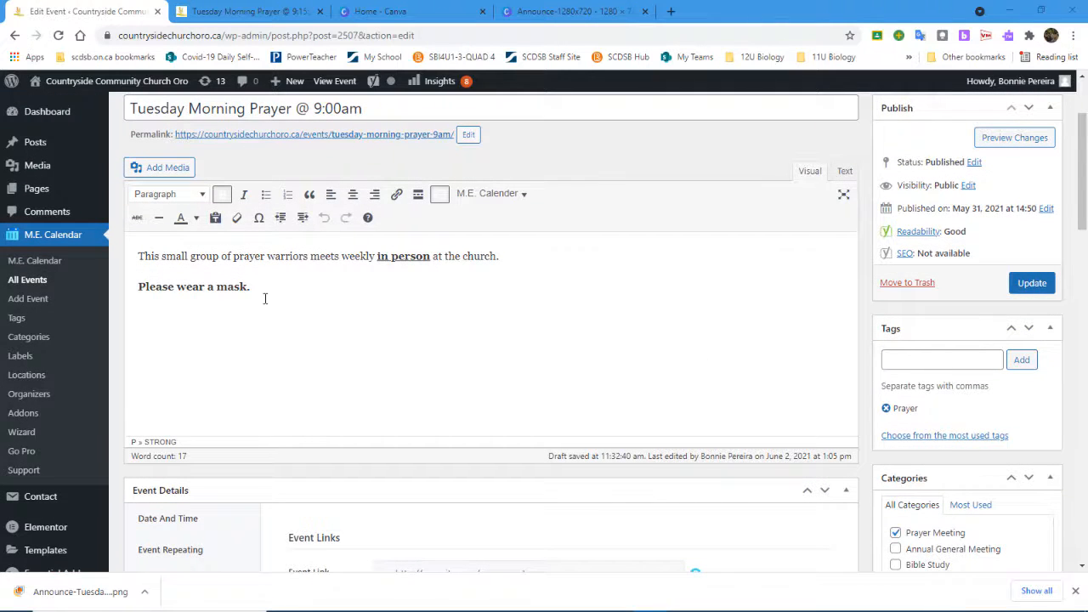
pyautogui.scroll(-3, 459, 354)
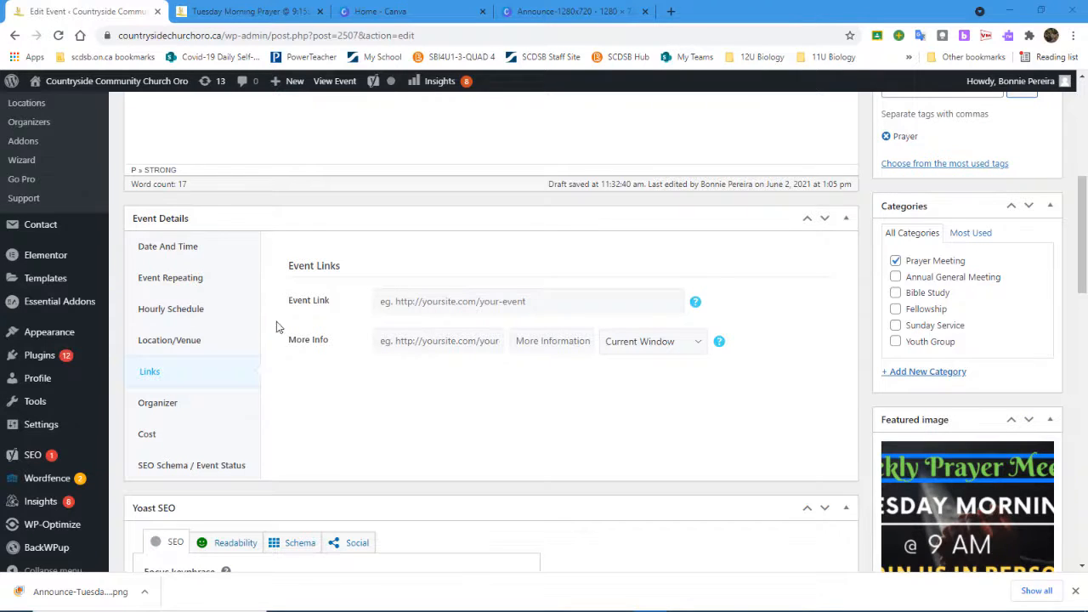
# Switch the event location to the option for inserting a new location
pyautogui.click(177, 340)
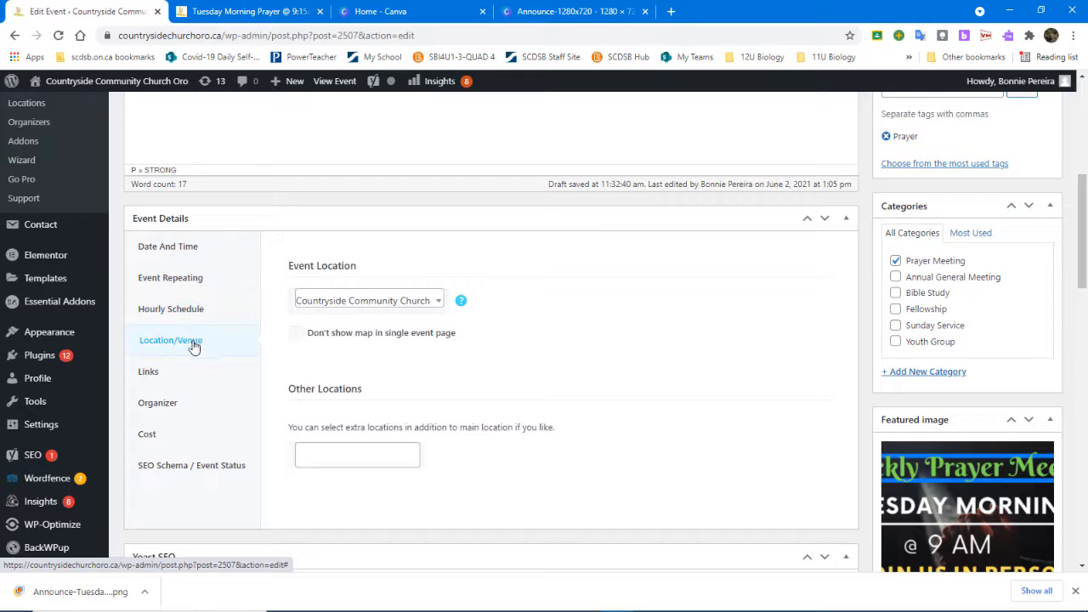
pyautogui.click(437, 302)
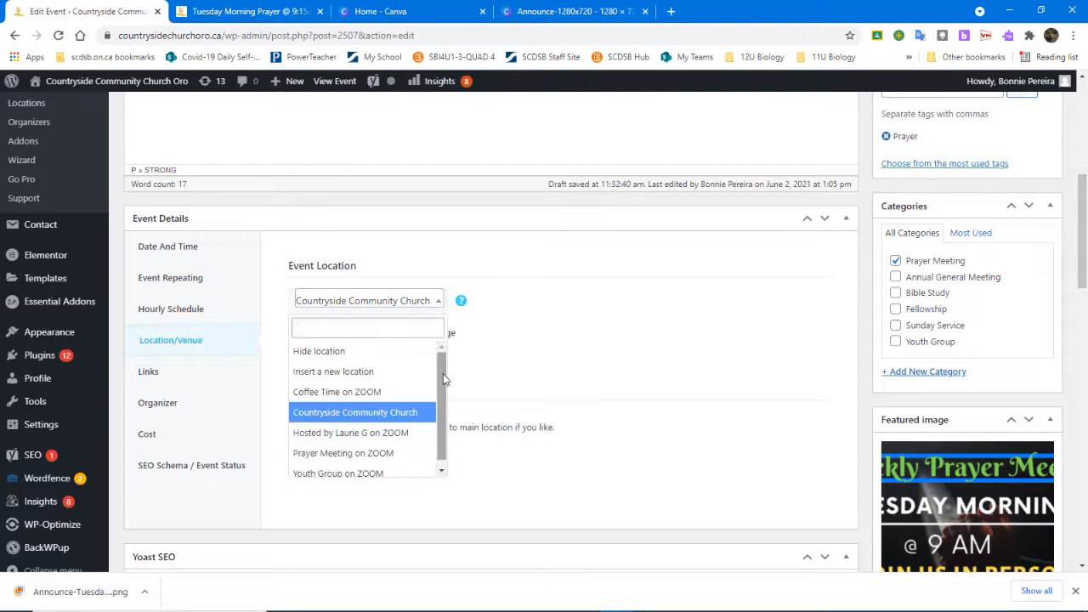
pyautogui.click(363, 372)
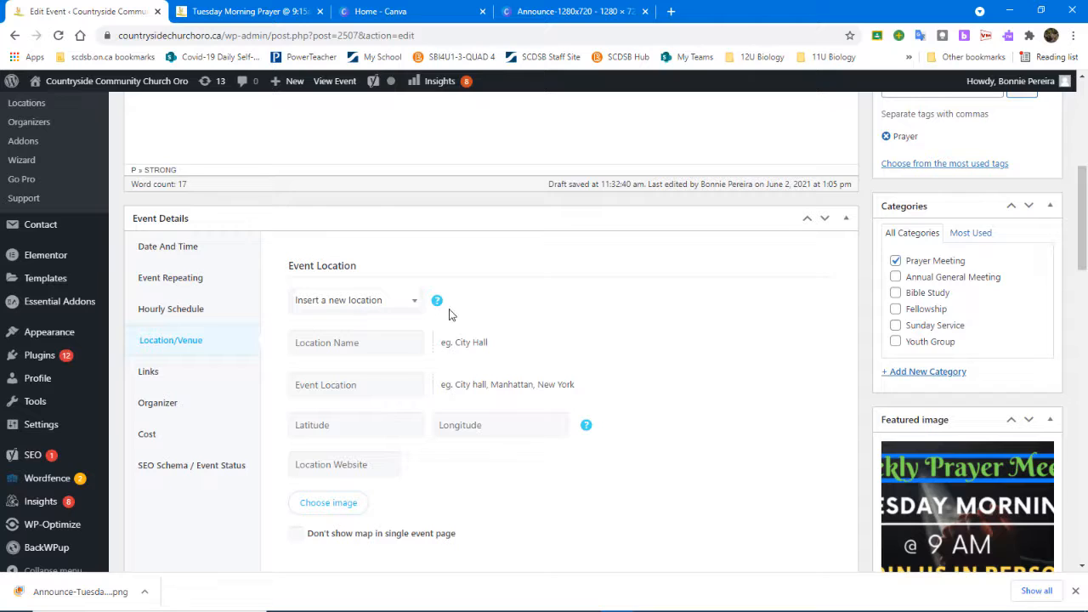
# Try Coffee Time on ZOOM as the new location's name and clear the name again
pyautogui.scroll(-1, 403, 283)
pyautogui.click(380, 274)
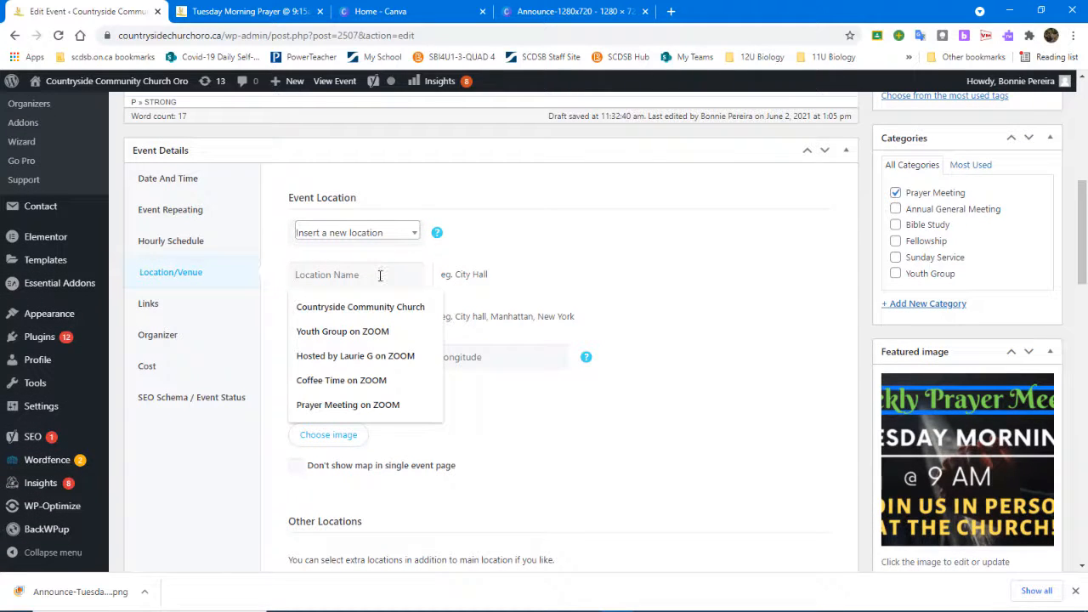
pyautogui.click(373, 380)
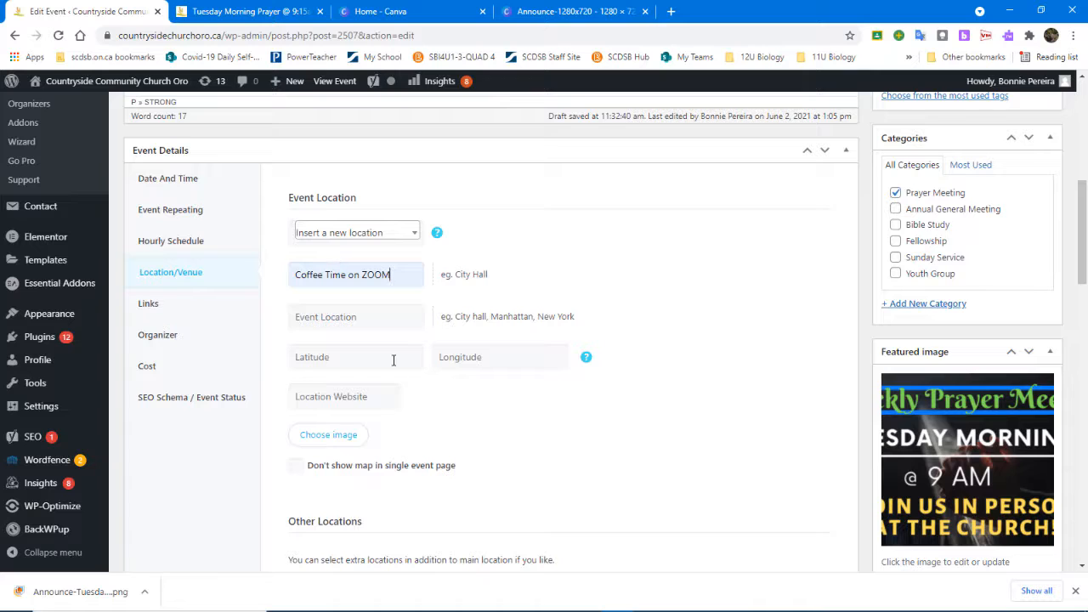
pyautogui.moveTo(418, 276); pyautogui.dragTo(194, 275)
pyautogui.press('BackSpace')
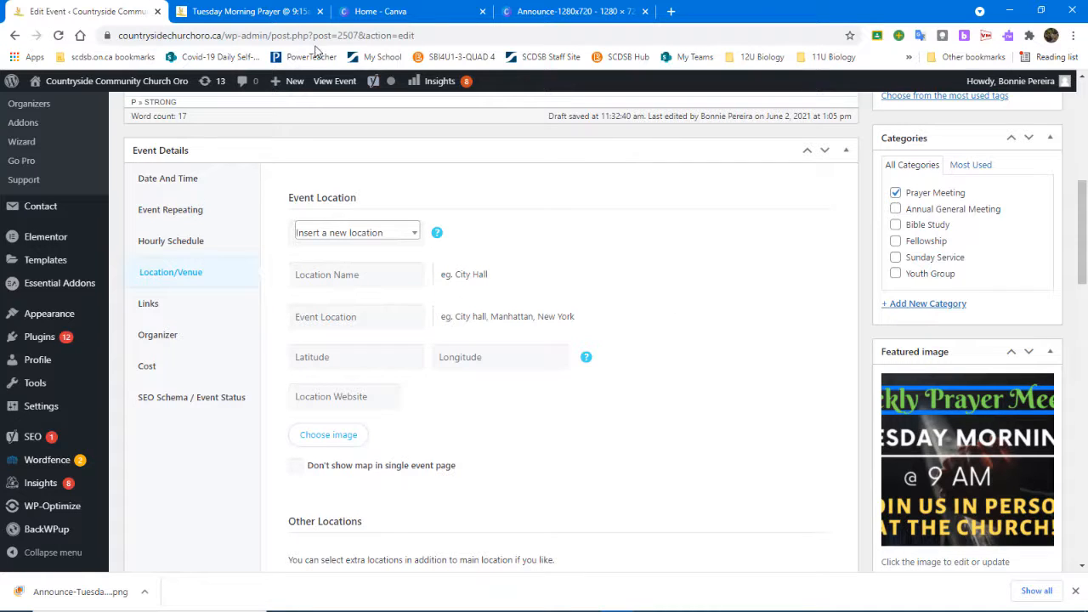
# Check the location details on the event preview page and return to the event editor
pyautogui.click(282, 15)
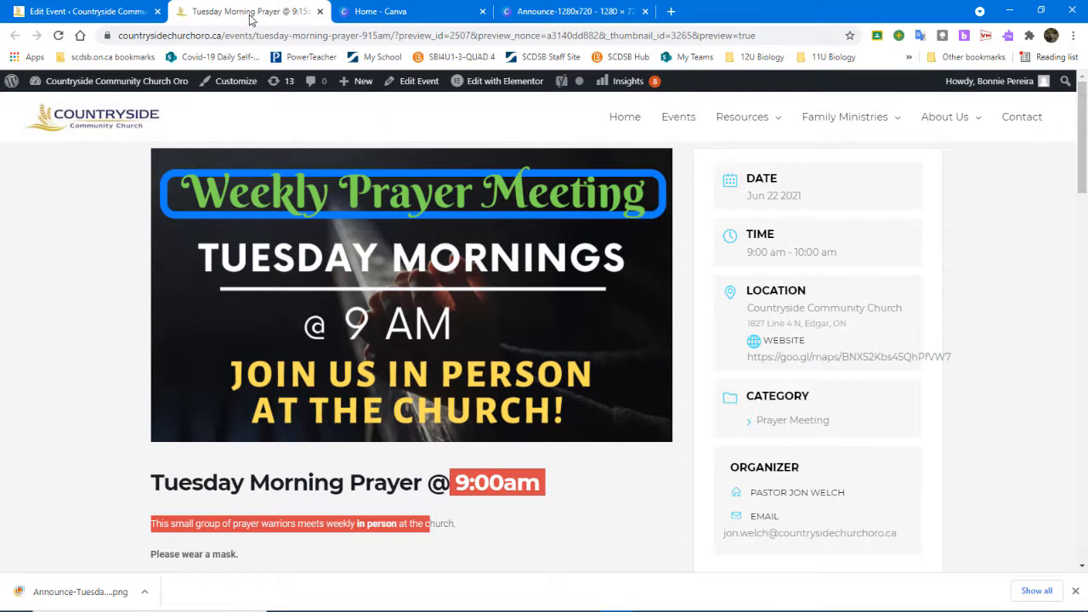
pyautogui.click(85, 11)
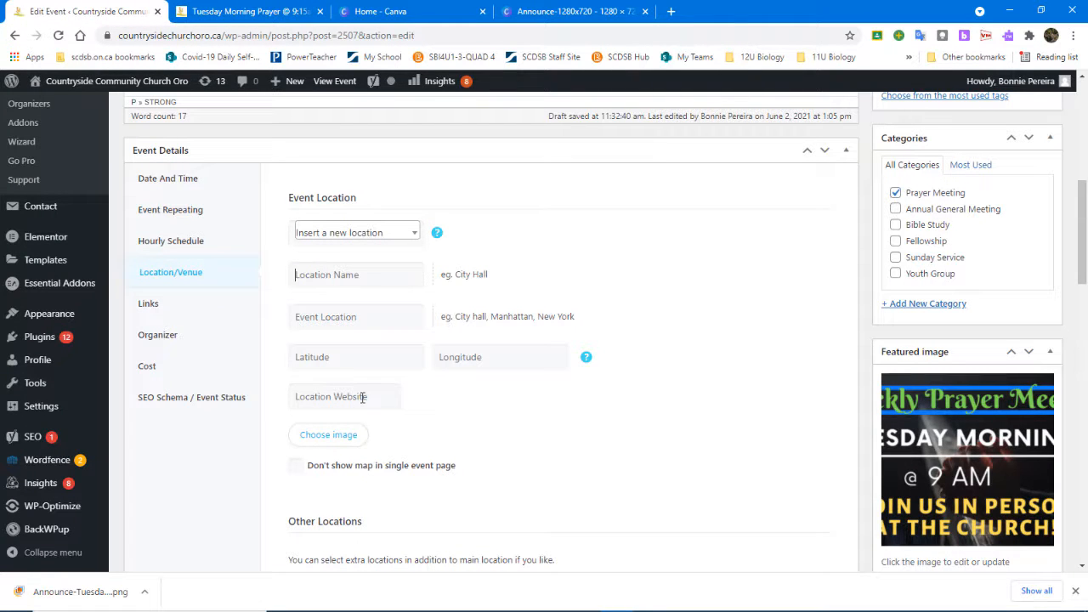
# Examine the event's link, main organizer and cost settings in the event details
pyautogui.click(202, 307)
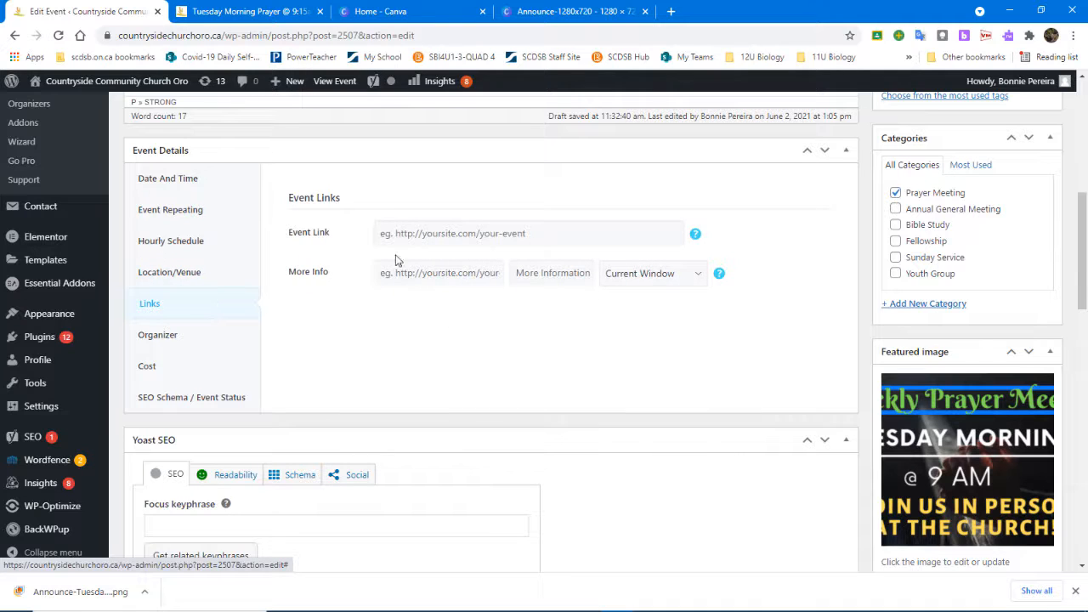
pyautogui.click(208, 339)
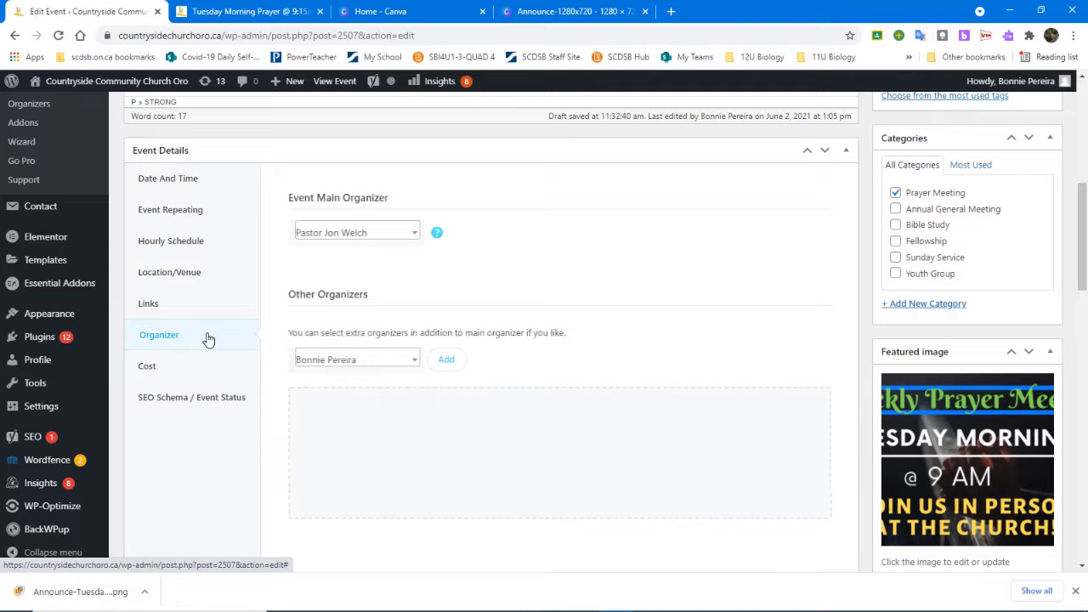
pyautogui.click(413, 235)
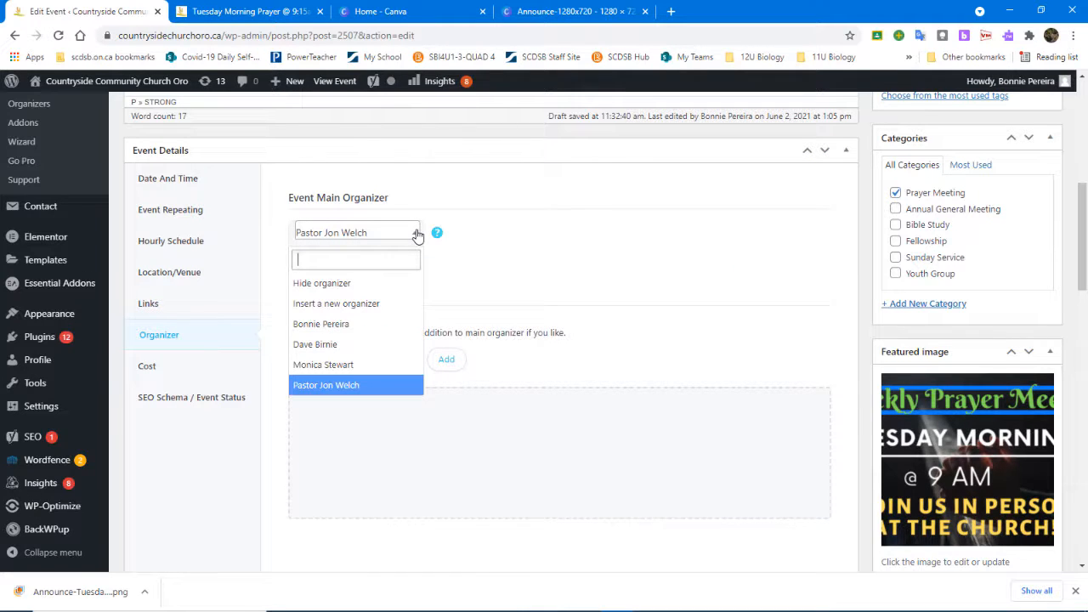
pyautogui.click(542, 241)
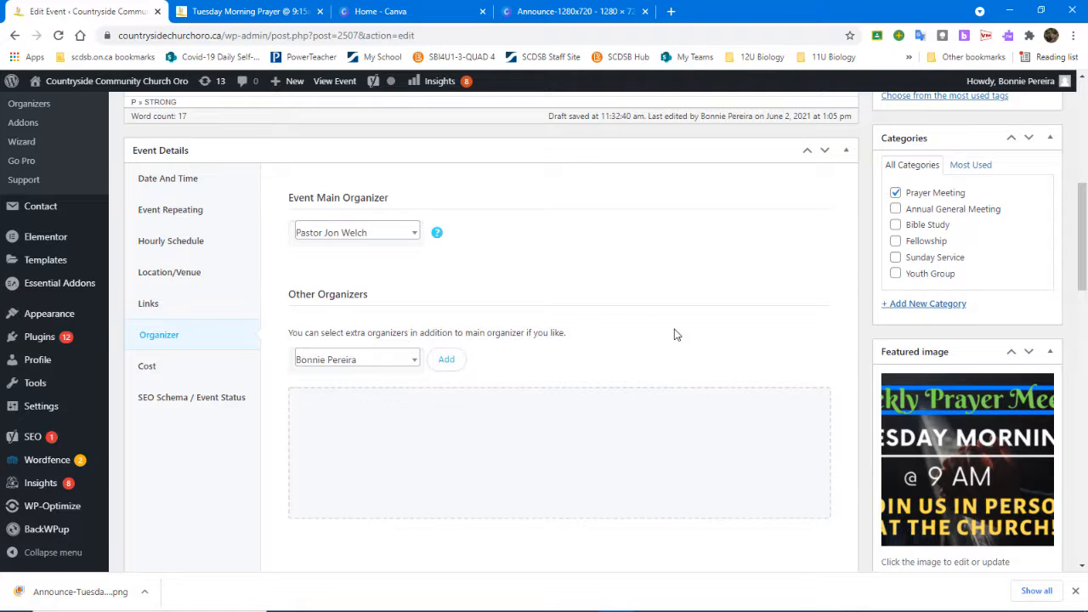
pyautogui.click(186, 366)
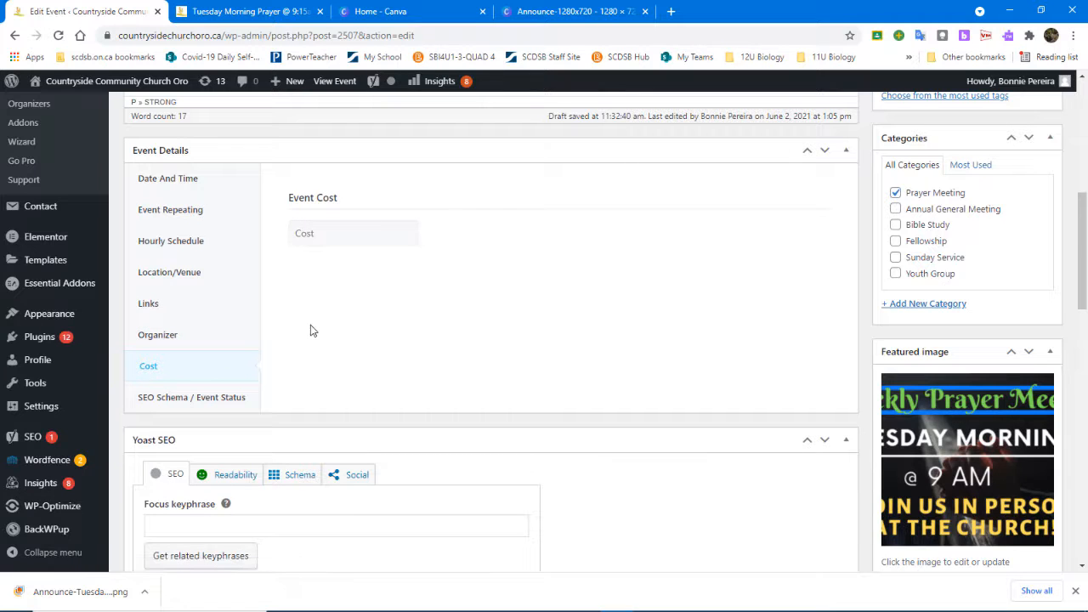
pyautogui.scroll(-1, 325, 335)
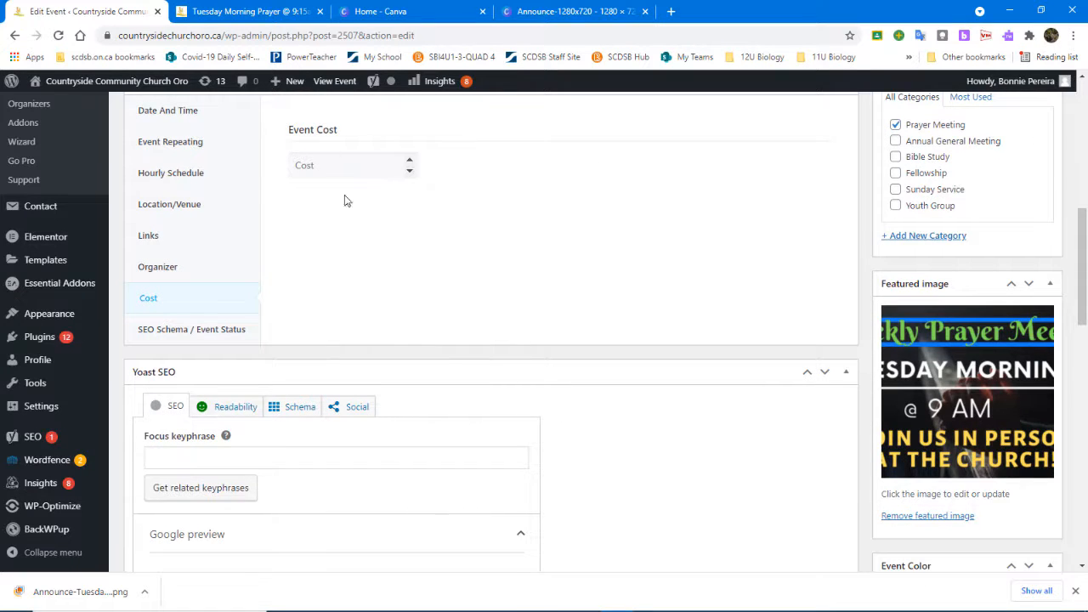
pyautogui.scroll(2, 751, 298)
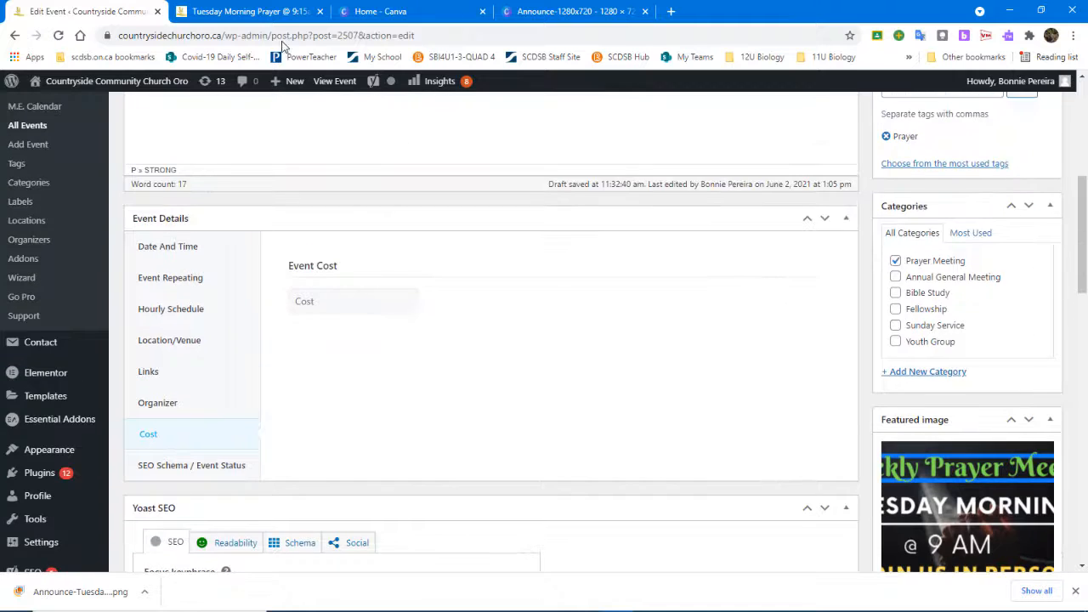
# Check how the organizer's details are displayed on the event preview page
pyautogui.click(252, 12)
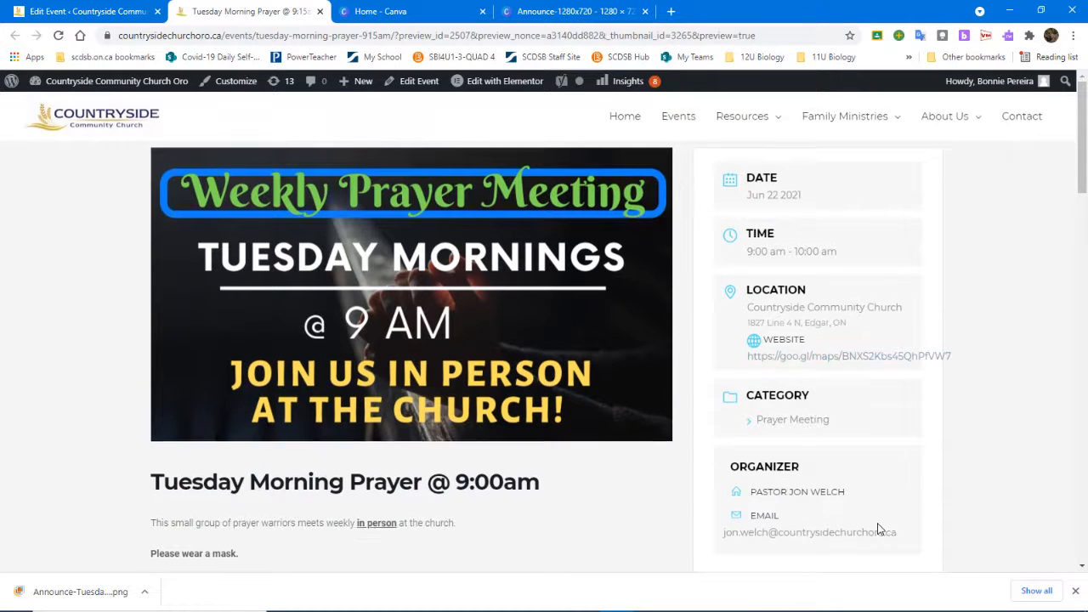
pyautogui.scroll(-2, 782, 476)
pyautogui.scroll(1, 799, 438)
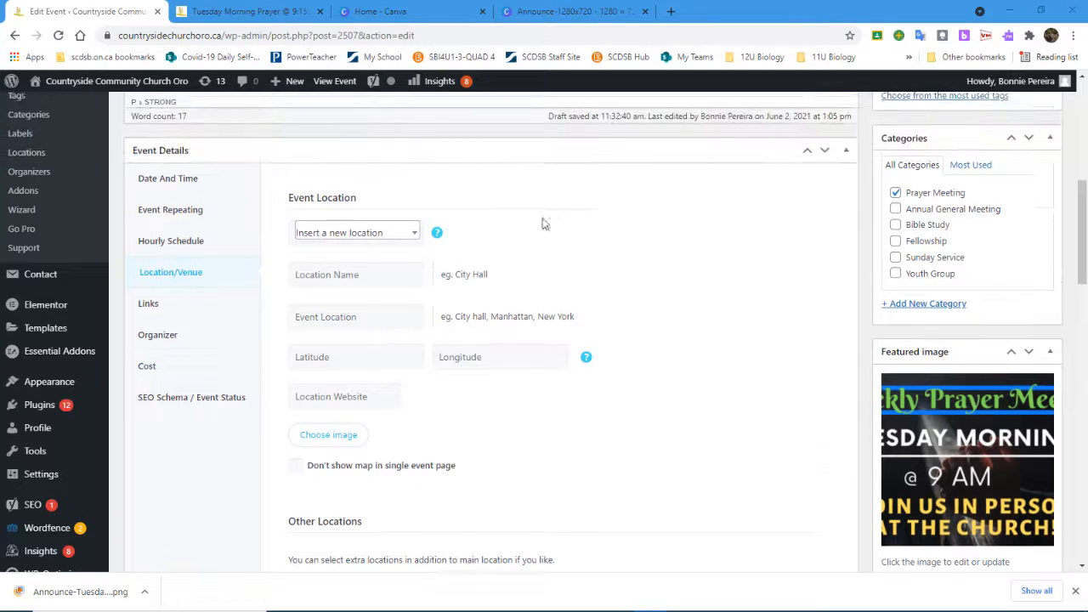
# Set the event location to Countryside Community Church and update the published event
pyautogui.click(401, 235)
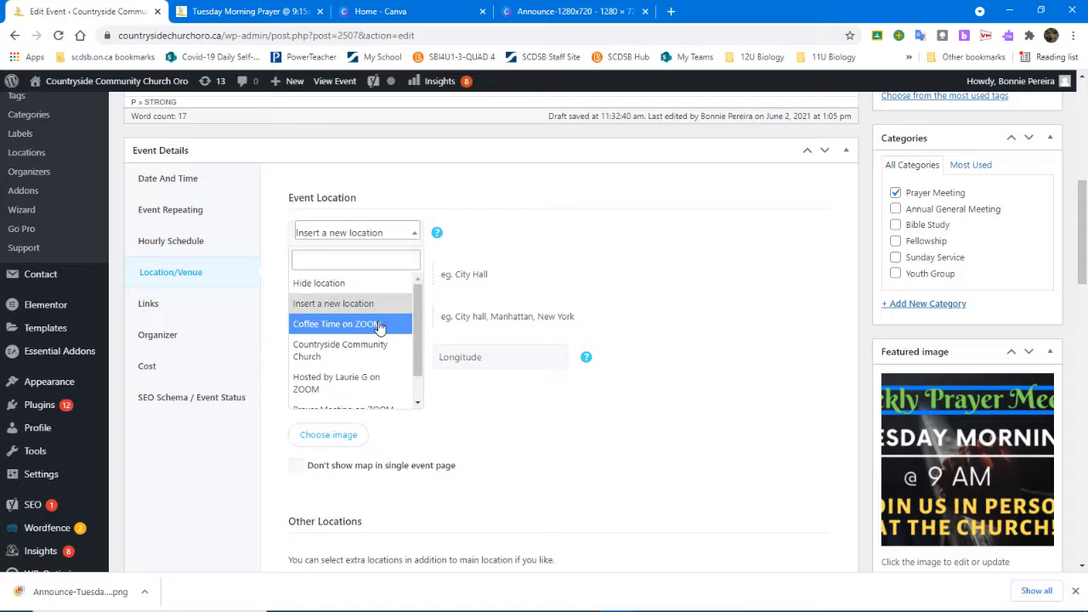
pyautogui.click(378, 325)
pyautogui.click(408, 234)
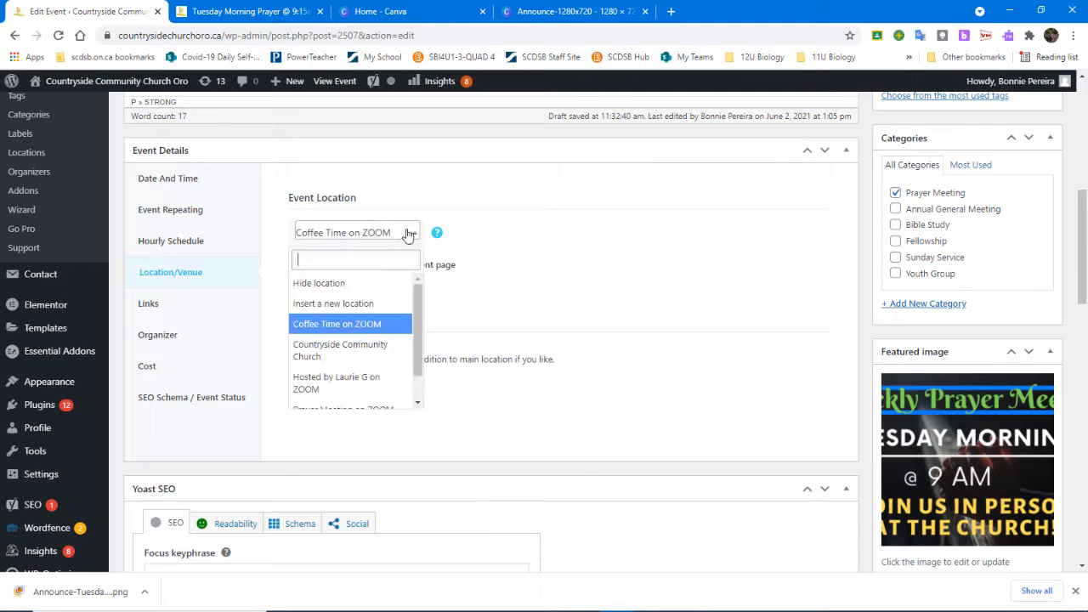
pyautogui.click(364, 350)
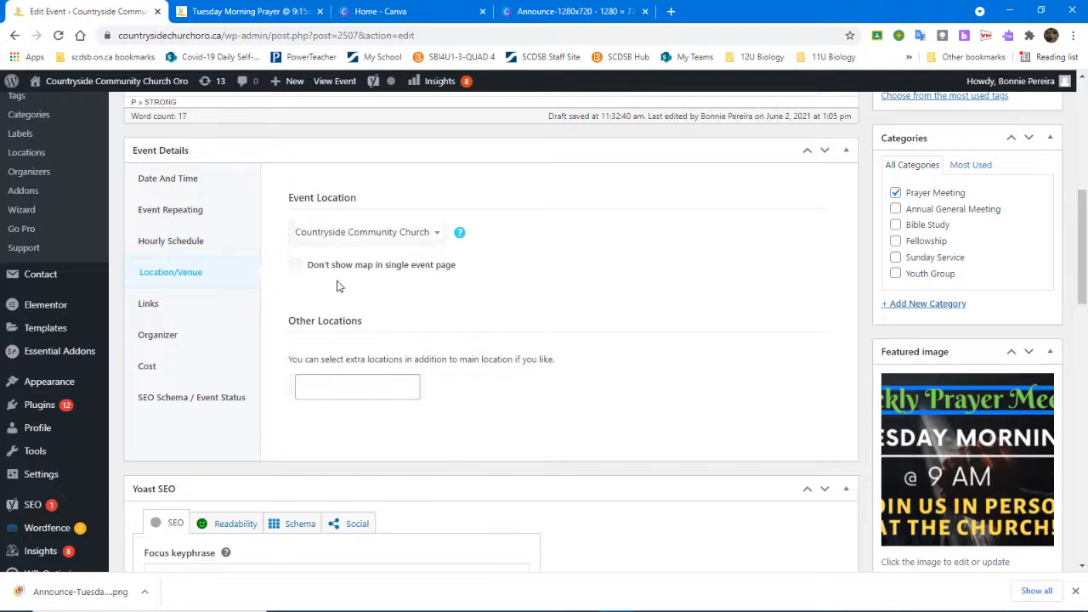
pyautogui.scroll(4, 570, 331)
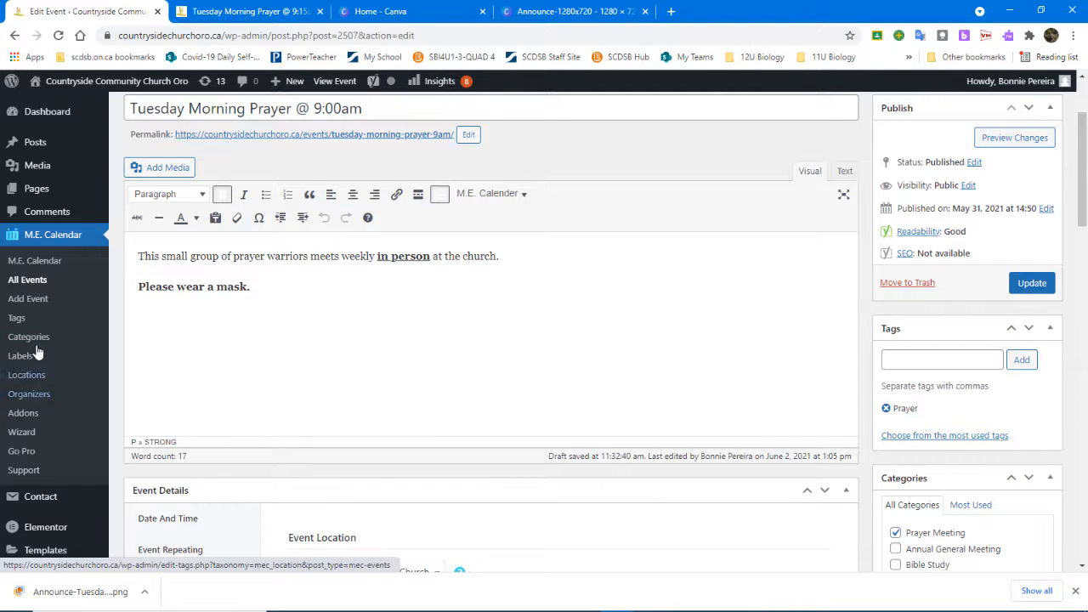
pyautogui.scroll(2, 850, 357)
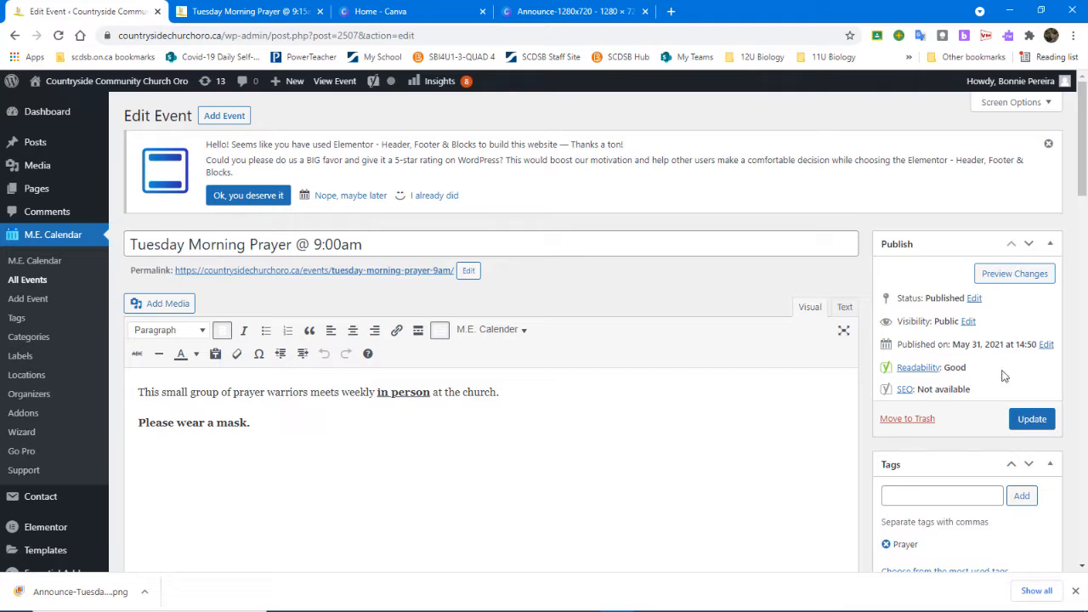
pyautogui.click(1032, 420)
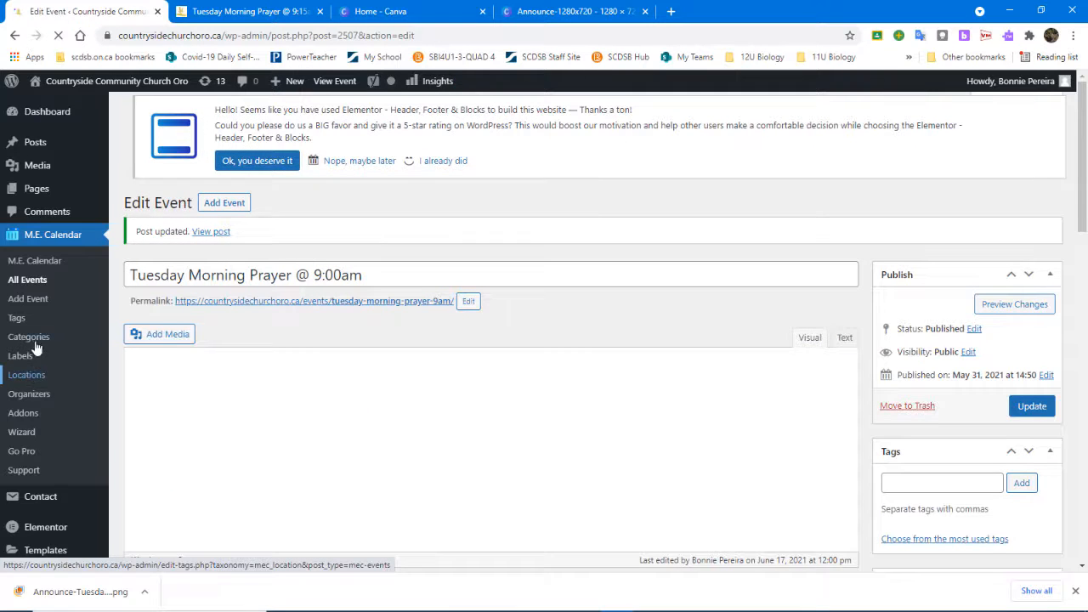
# Open the Coffee Time on ZOOM entry from the calendar's locations for editing and examine its address, website and thumbnail
pyautogui.click(33, 375)
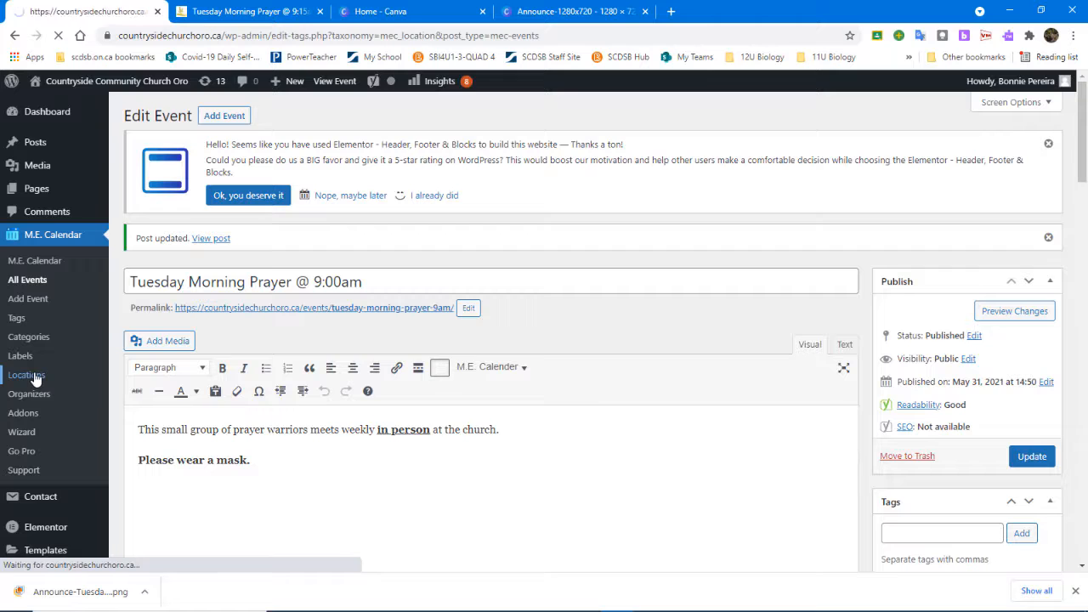
pyautogui.scroll(-1, 479, 312)
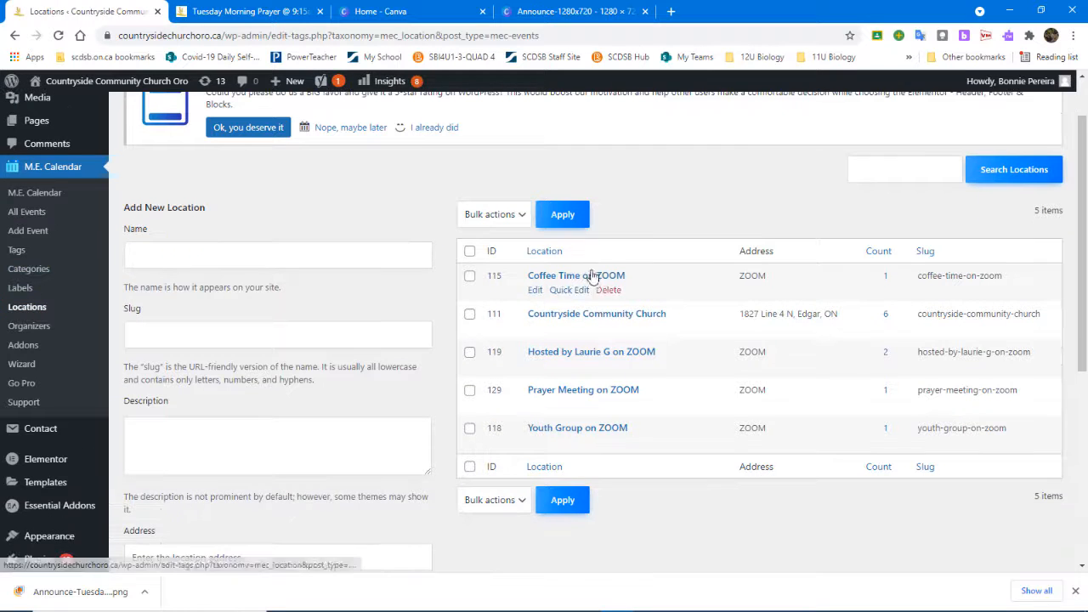
pyautogui.click(536, 291)
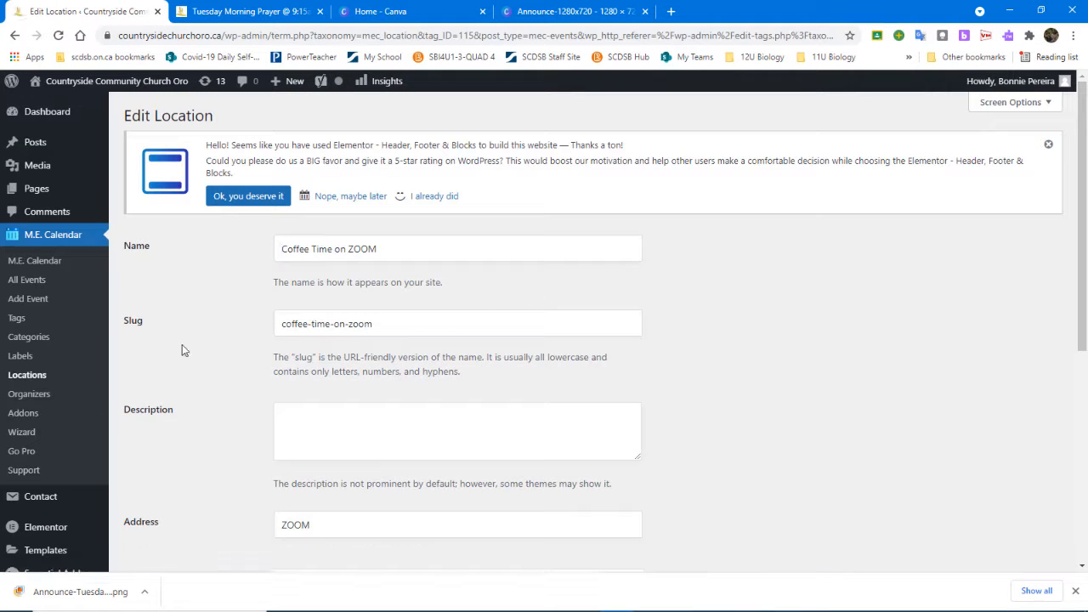
pyautogui.scroll(-2, 181, 344)
pyautogui.scroll(-2, 211, 377)
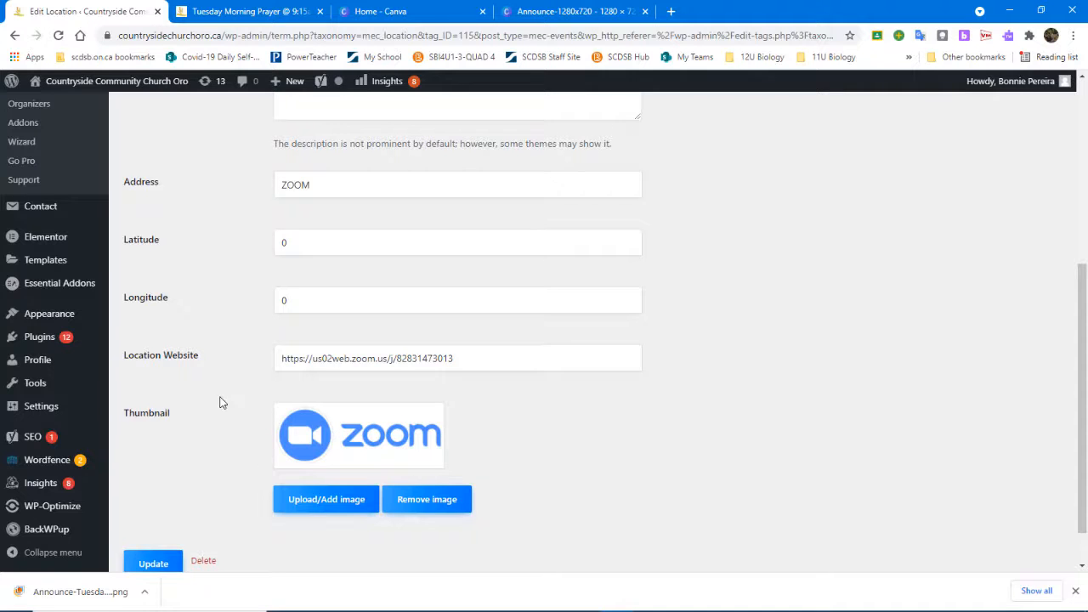
pyautogui.scroll(-1, 219, 400)
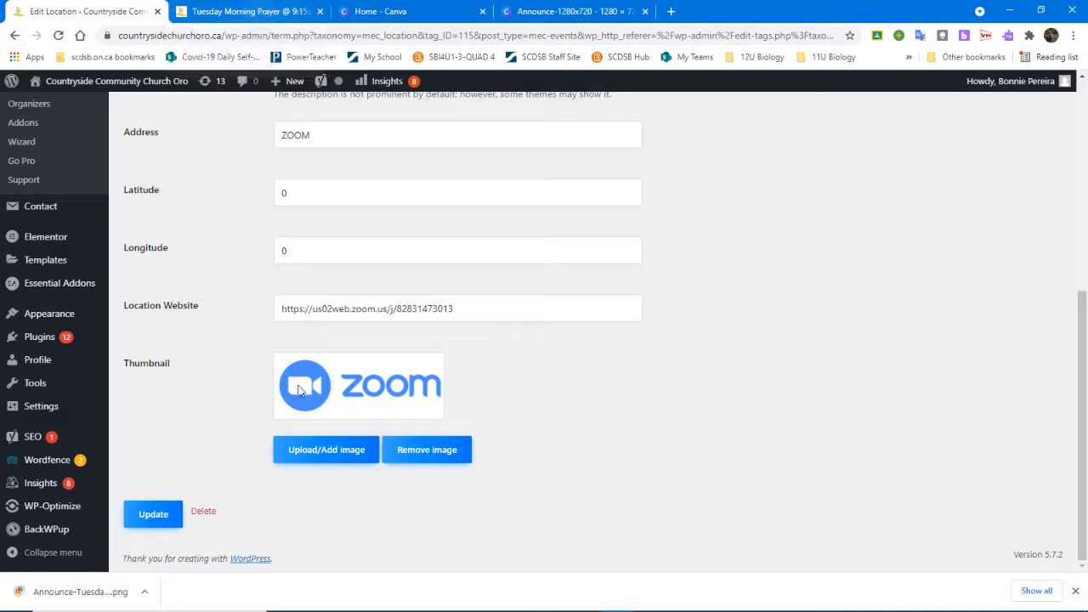
pyautogui.scroll(5, 281, 384)
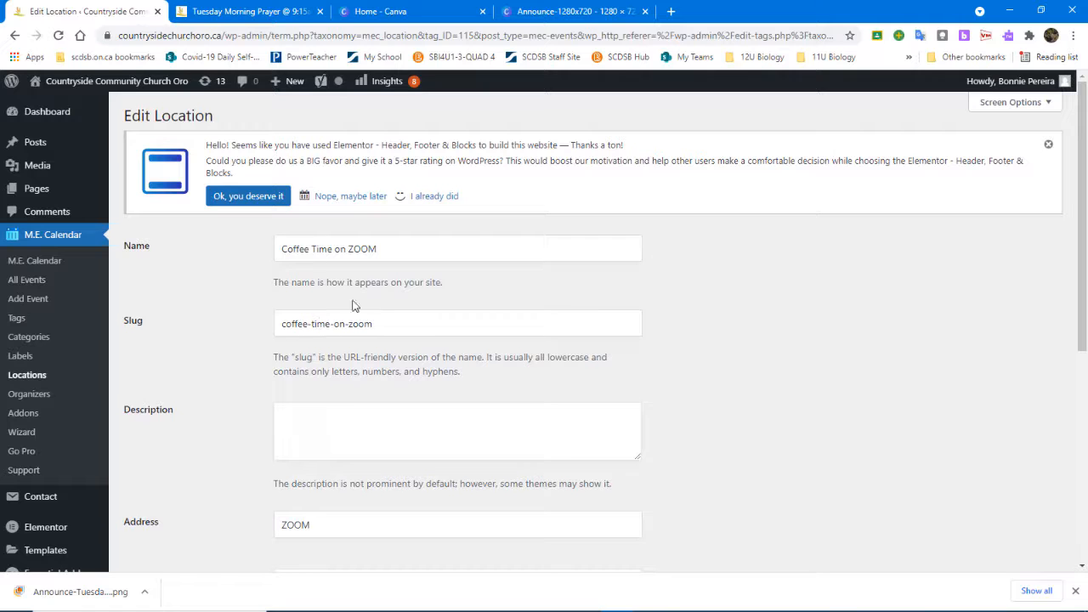
# View the Thursday Evening Prayer event from the site's Events page to see how its ZOOM location is displayed
pyautogui.click(255, 11)
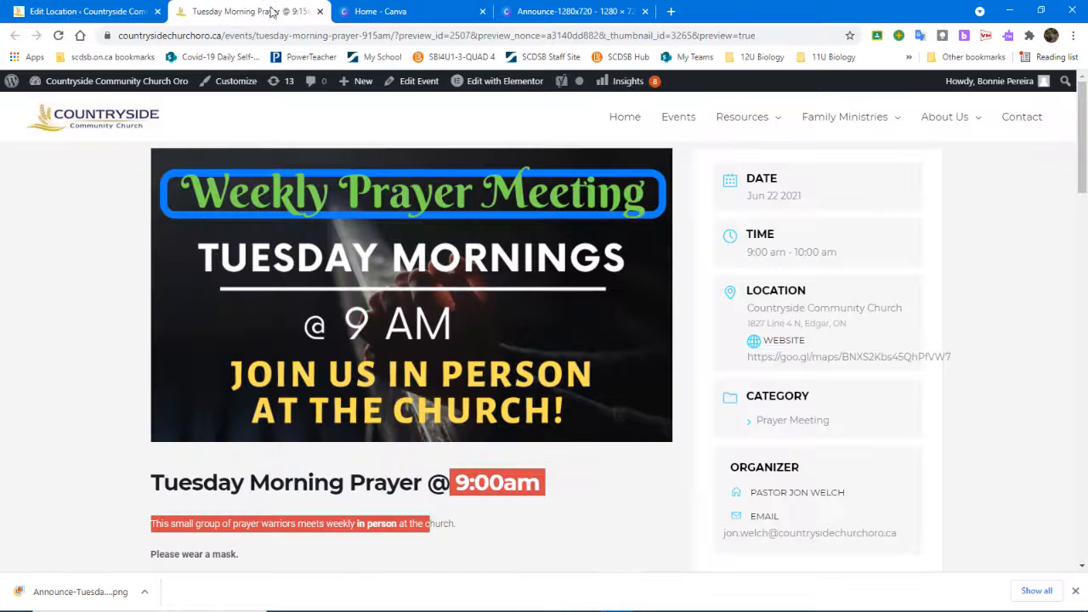
pyautogui.click(691, 125)
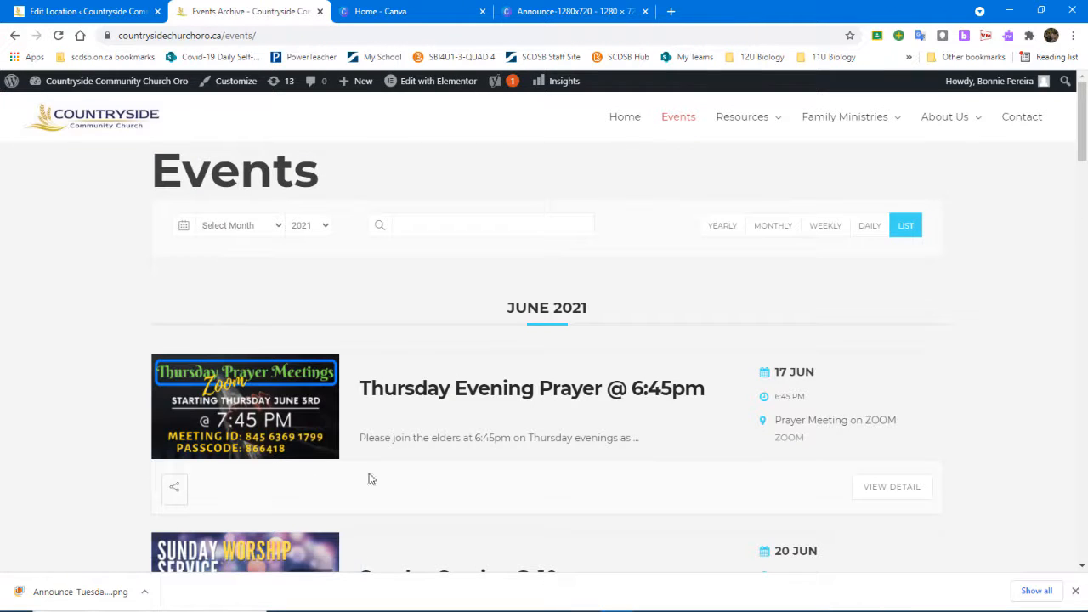
pyautogui.scroll(-2, 469, 468)
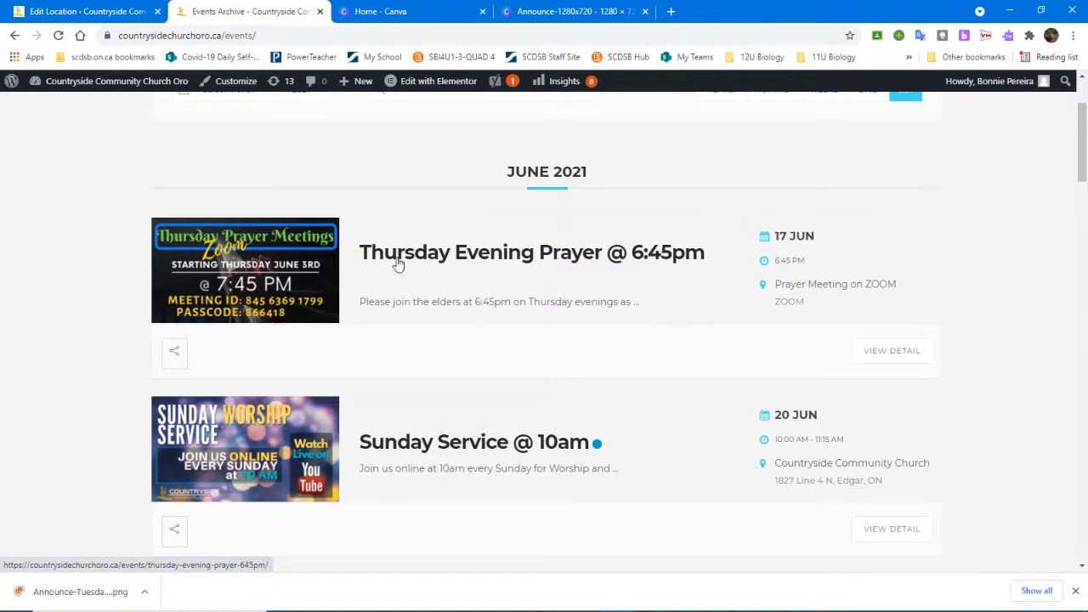
pyautogui.click(250, 266)
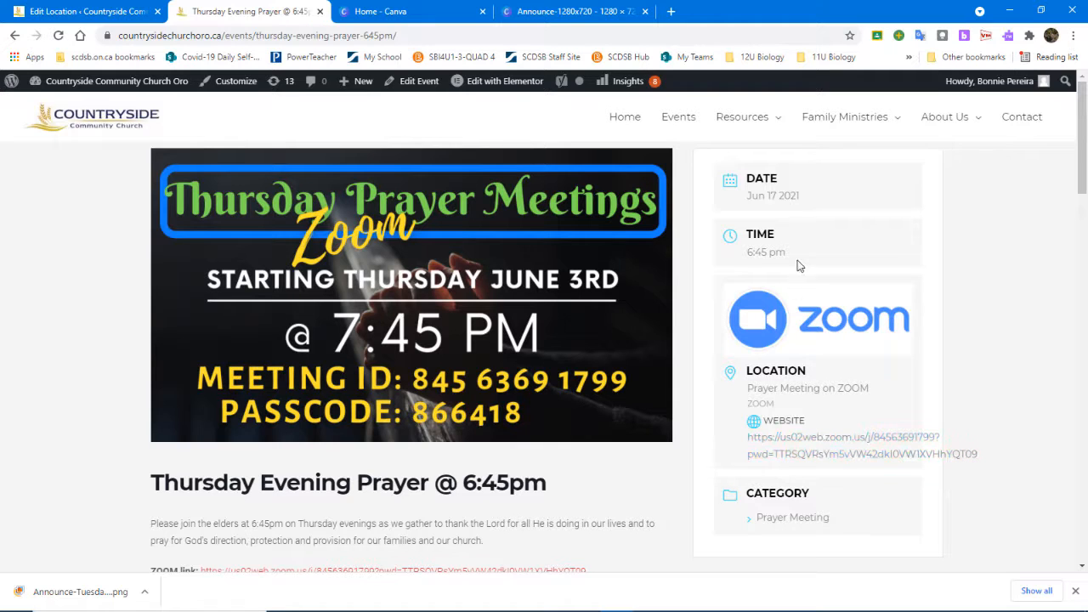
pyautogui.moveTo(723, 608)
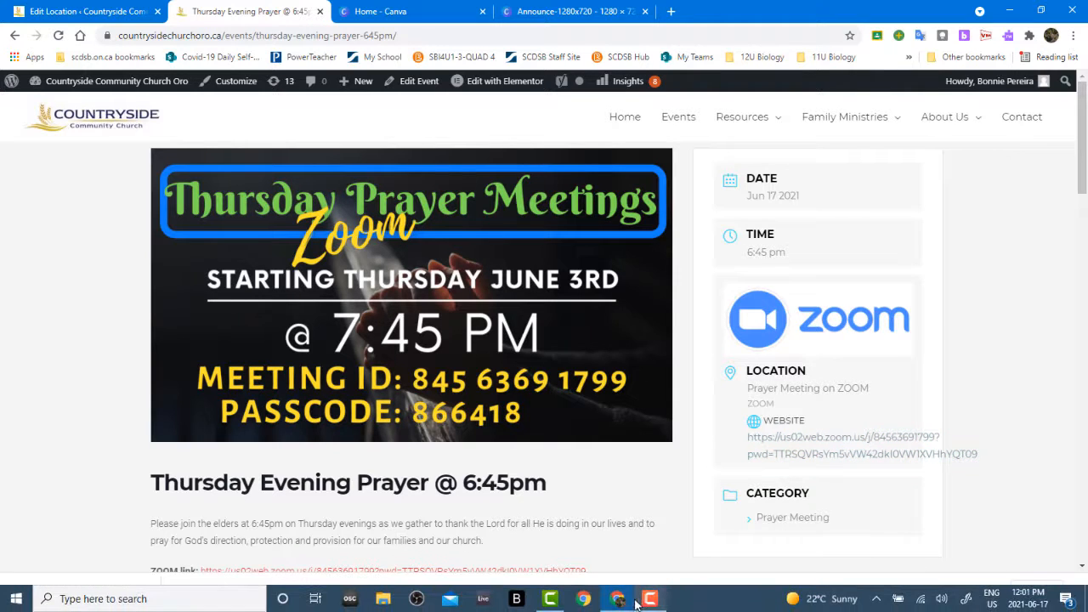
# Return to the site administration, open the first entry among the calendar's organizers for editing and examine its contact fields
pyautogui.click(77, 12)
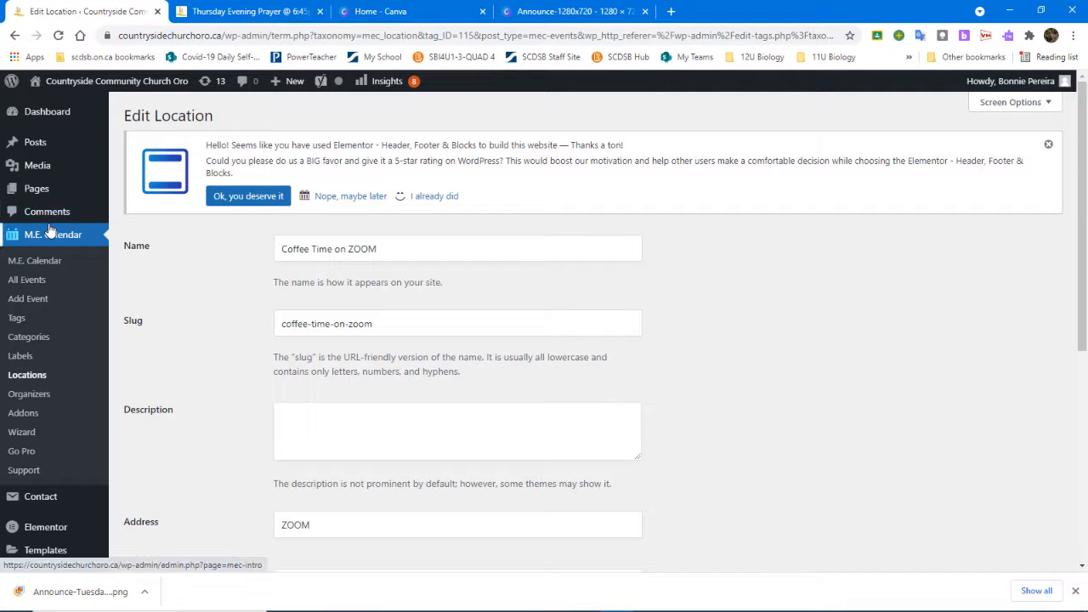
pyautogui.click(33, 395)
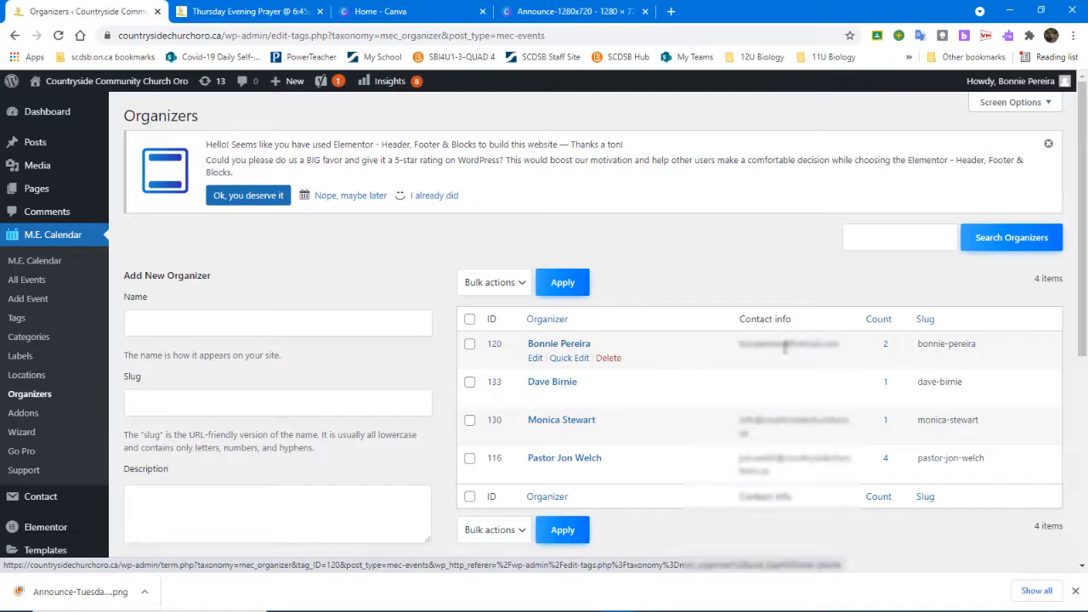
pyautogui.click(536, 360)
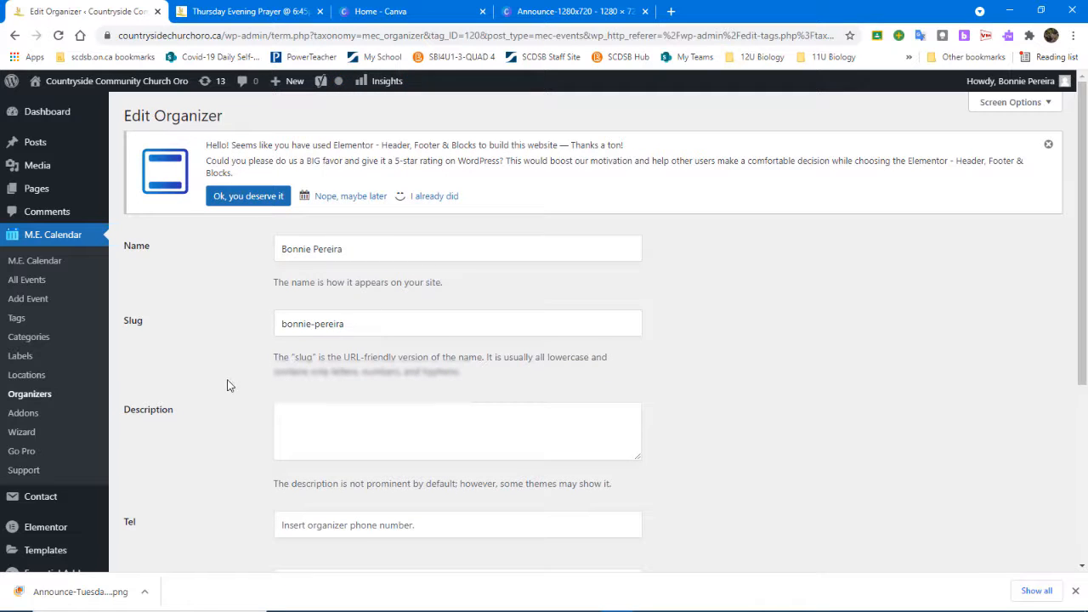
pyautogui.scroll(-2, 227, 385)
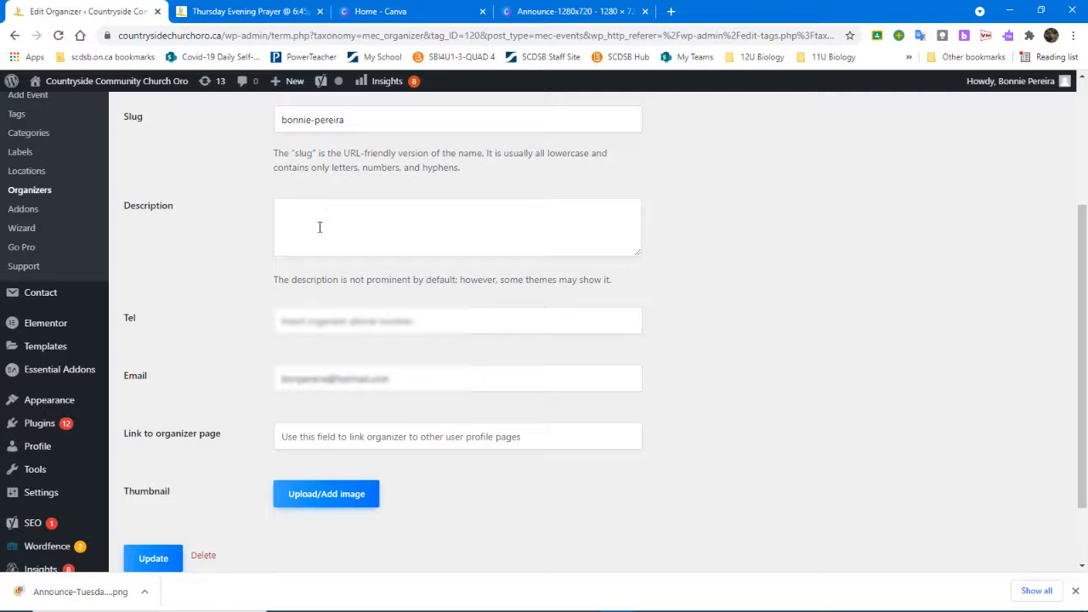
pyautogui.scroll(-1, 320, 227)
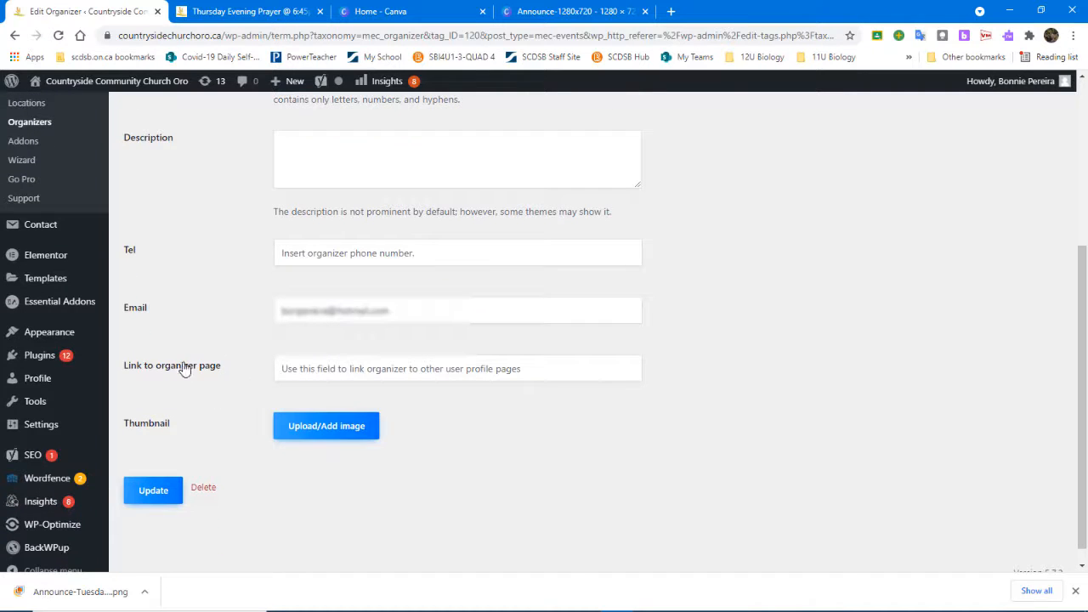